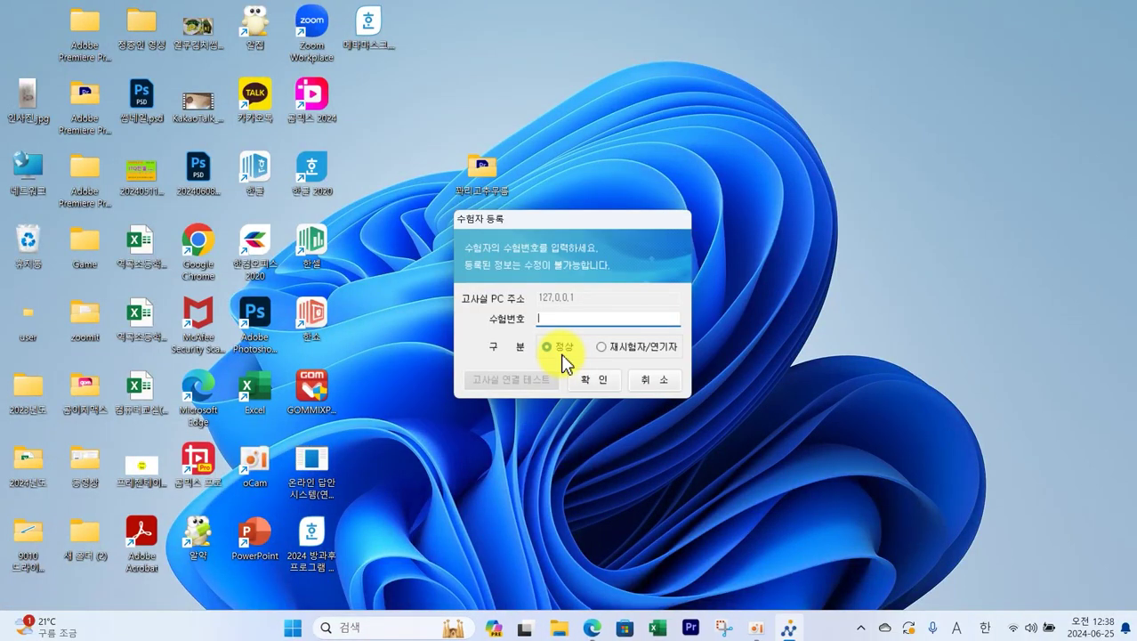
Register the examinee with the exam number and the 정상 category, and confirm the registration details
type("123456")
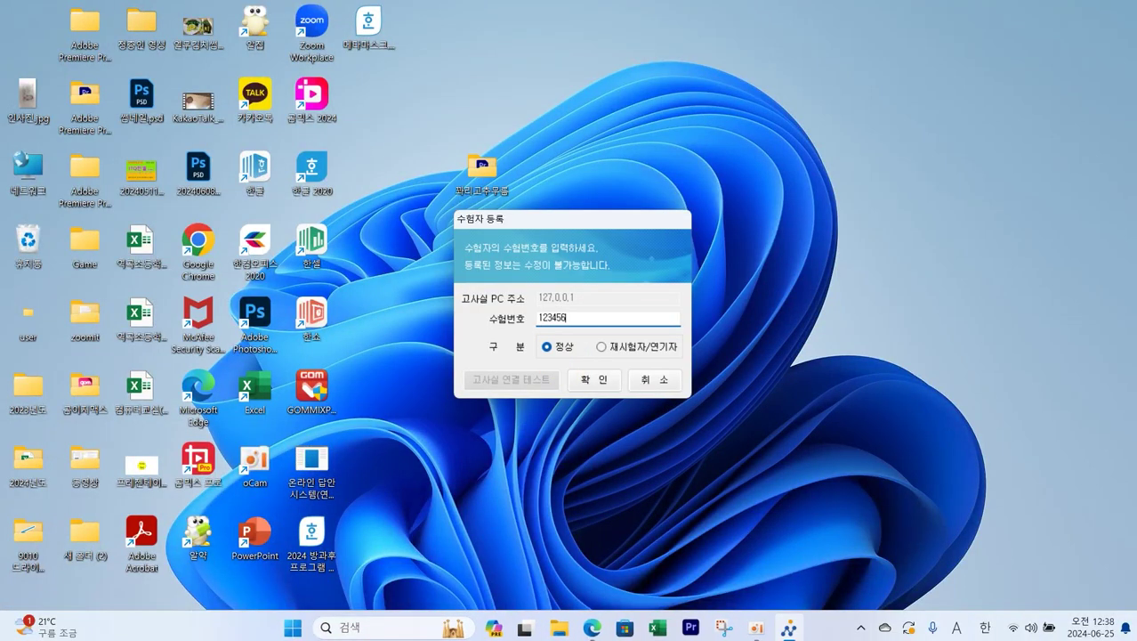
type("78")
left_click(596, 391)
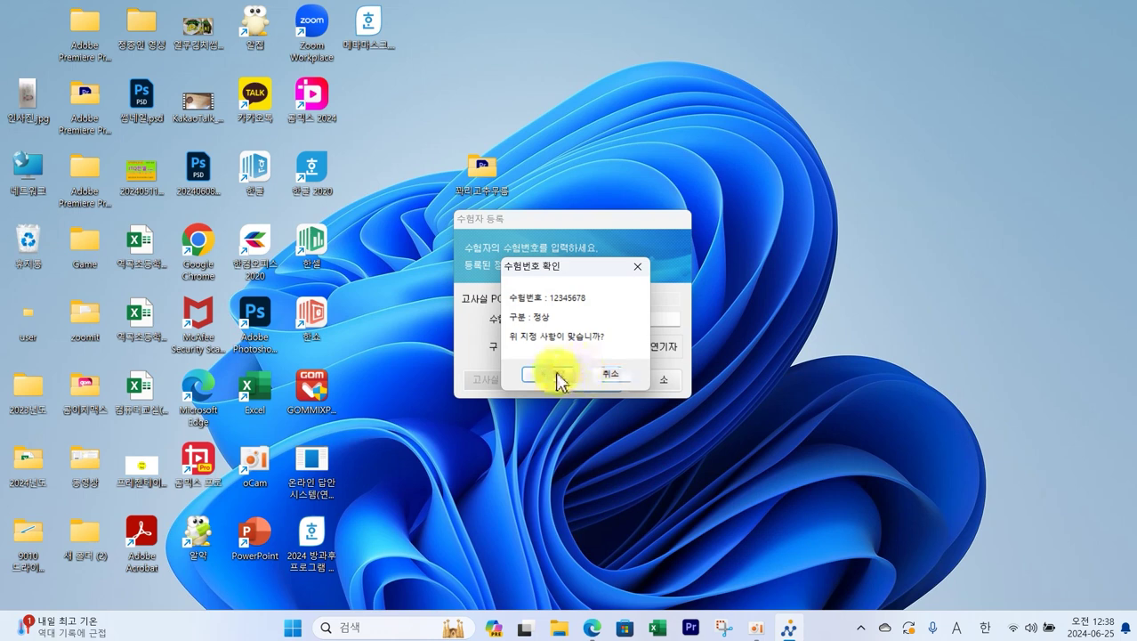
left_click(558, 376)
left_click(577, 405)
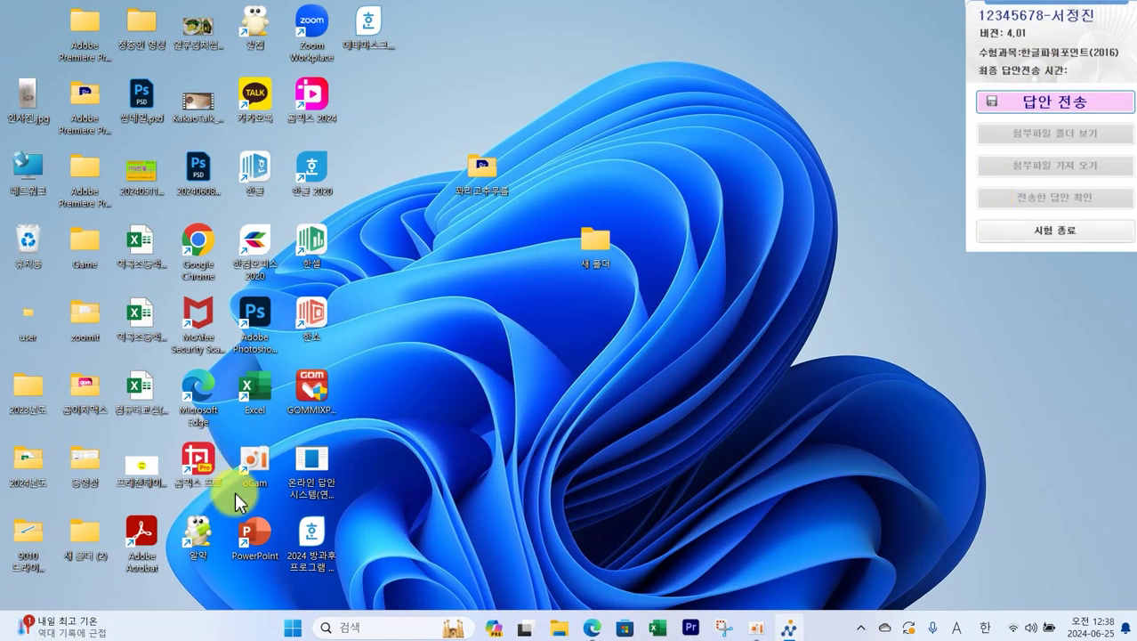
Switch to the exam PDF in Edge and examine the examinee notes on the exam subject, answer folder, file naming and regular submission
left_click(590, 628)
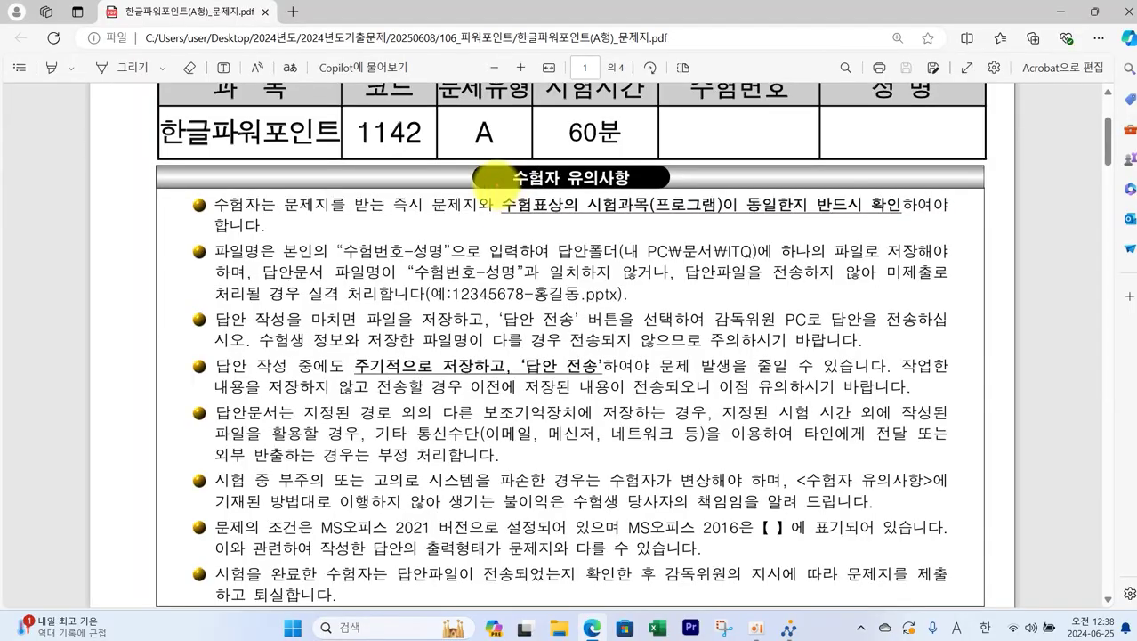
mouse_move(494, 187)
left_mouse_down()
mouse_move(659, 233)
mouse_move(903, 233)
left_mouse_up()
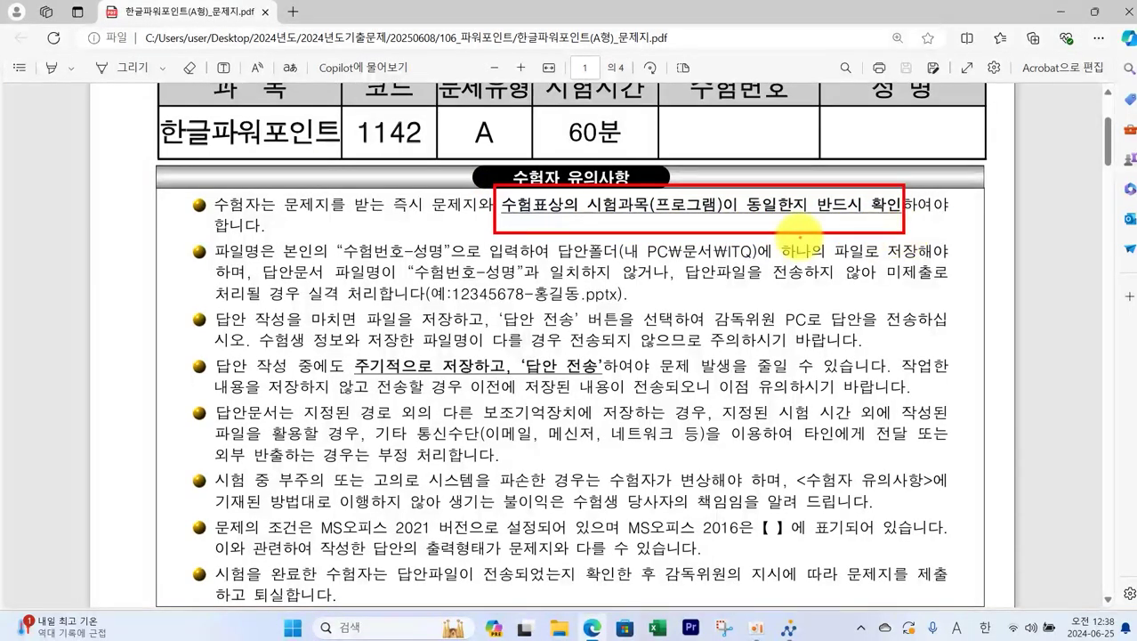
left_click_drag(623, 237, 764, 269)
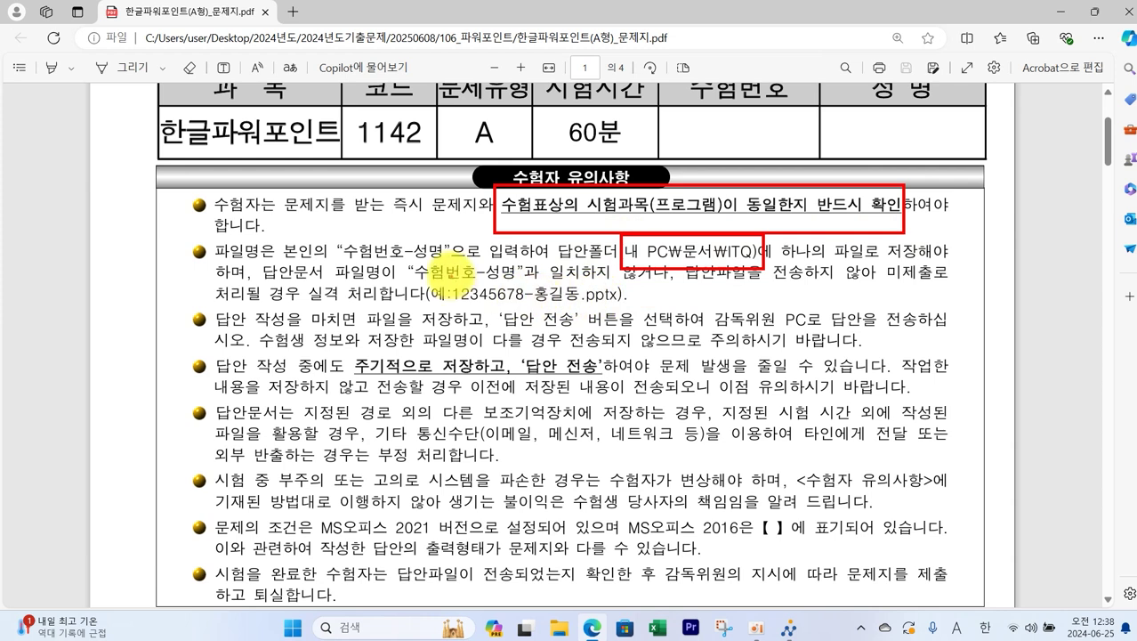
left_click_drag(449, 280, 595, 311)
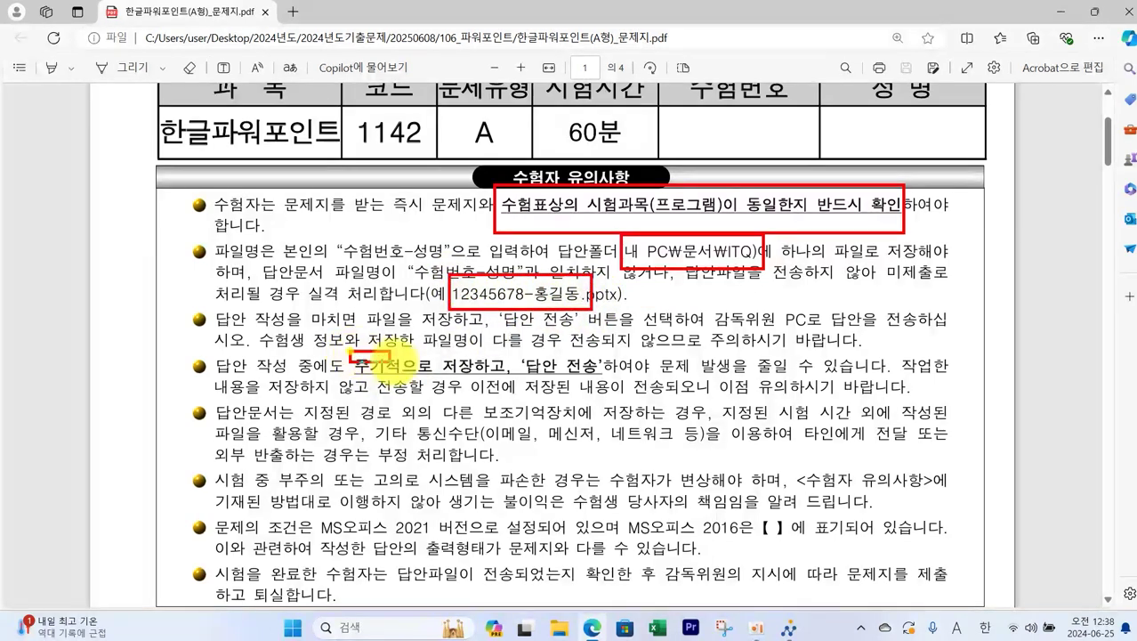
mouse_move(349, 352)
left_mouse_down()
mouse_move(605, 384)
mouse_move(515, 410)
mouse_move(563, 395)
mouse_move(584, 396)
mouse_move(559, 409)
mouse_move(589, 408)
left_mouse_up()
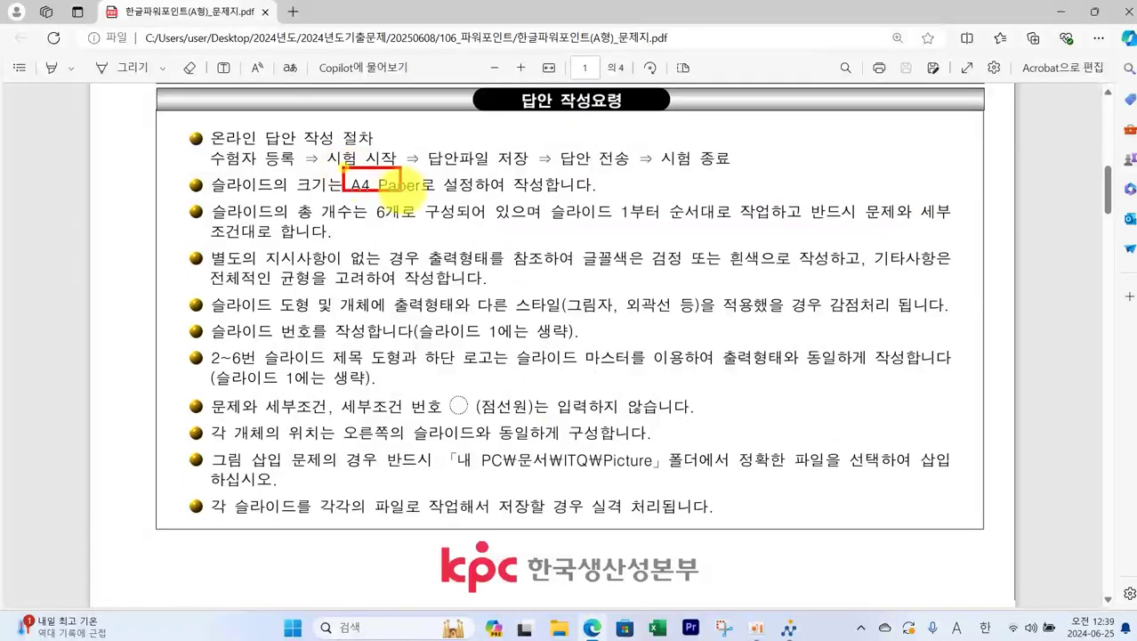
Examine the answer-writing guidelines for slide size, slide count and picture folder, and continue to the instructions below them
mouse_move(400, 190)
left_mouse_down()
mouse_move(429, 193)
mouse_move(437, 228)
mouse_move(478, 230)
left_mouse_up()
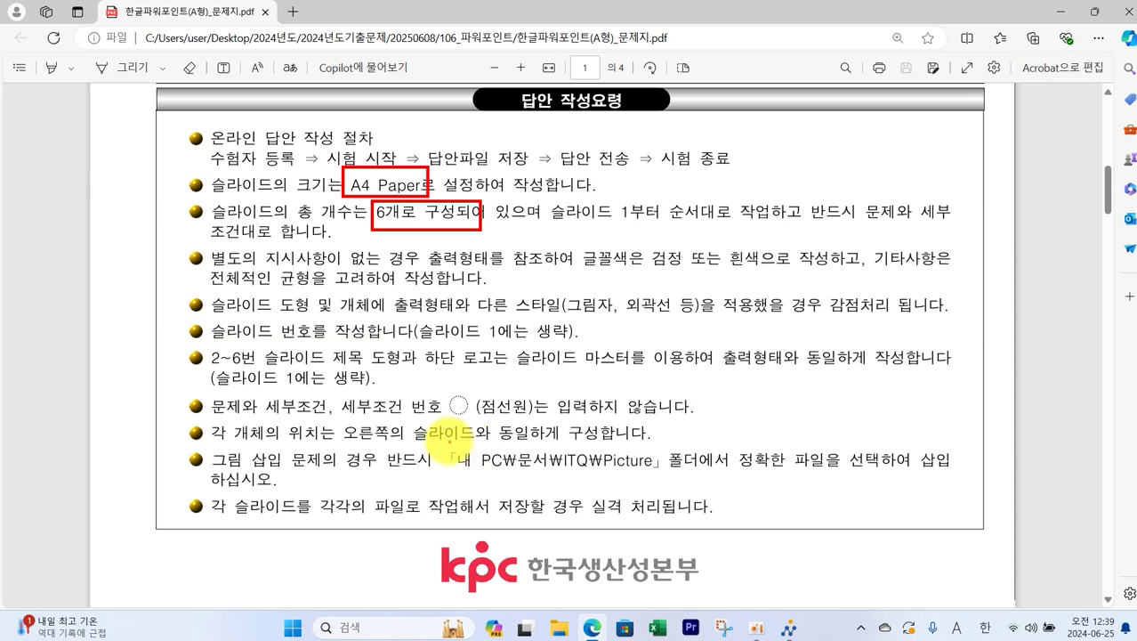
left_click_drag(446, 439, 658, 477)
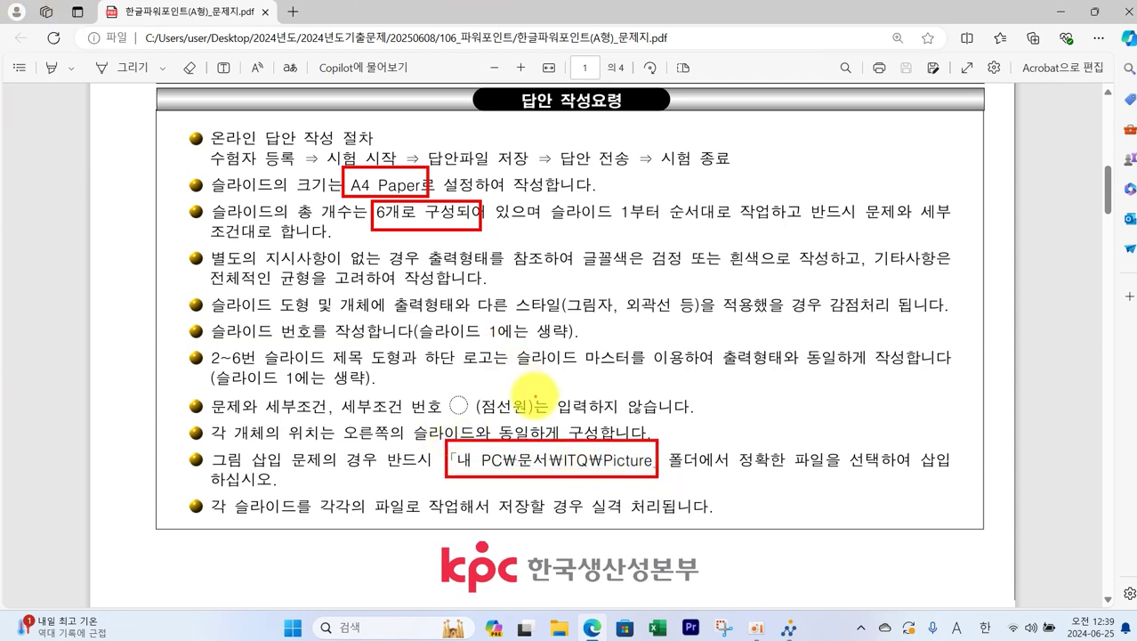
key("Escape")
scroll(537, 397, "down", 3)
scroll(537, 397, "down", 5)
mouse_move(155, 146)
left_mouse_down()
mouse_move(211, 163)
mouse_move(328, 169)
mouse_move(762, 169)
left_mouse_up()
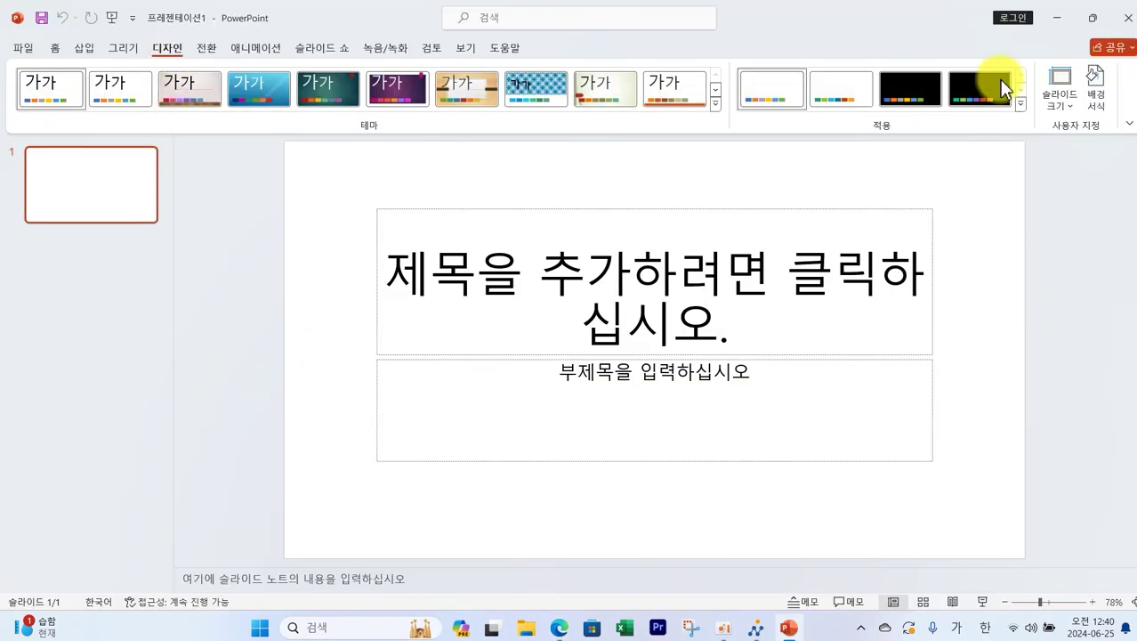
Set the slide size of the blank PowerPoint presentation to A4 용지(210x297mm) and confirm how the content is scaled
left_click(1060, 100)
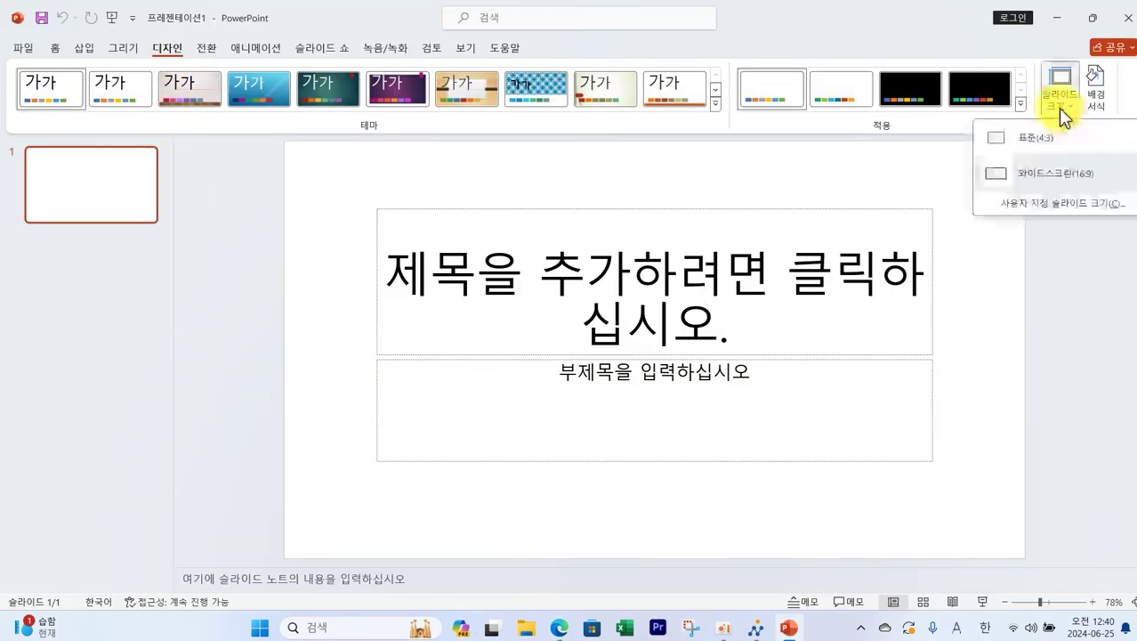
left_click(1058, 204)
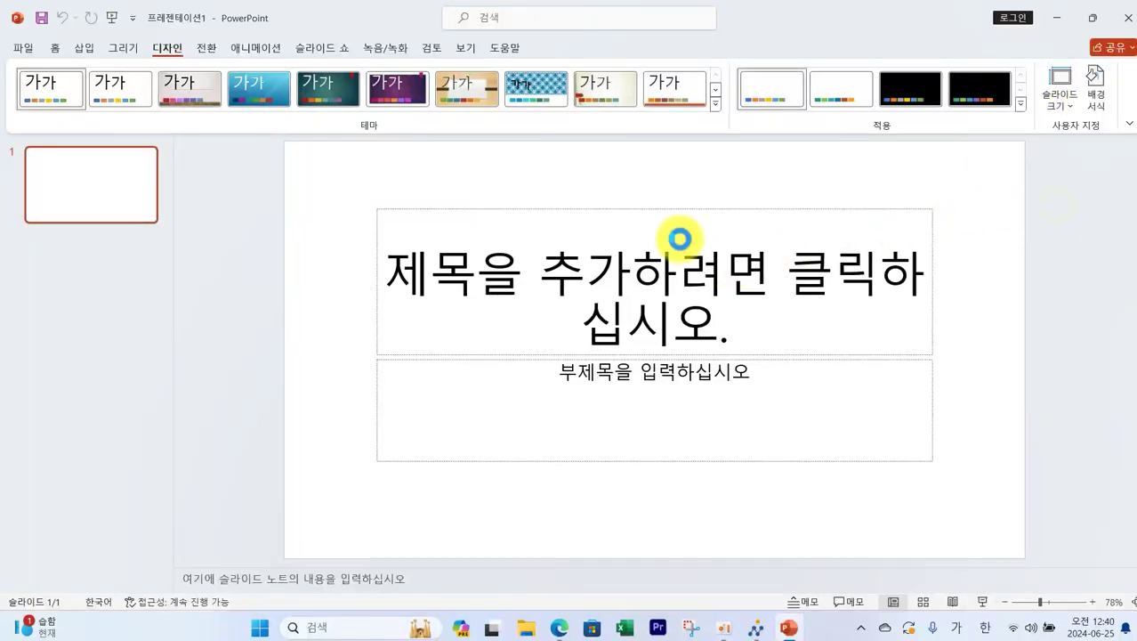
left_click(558, 255)
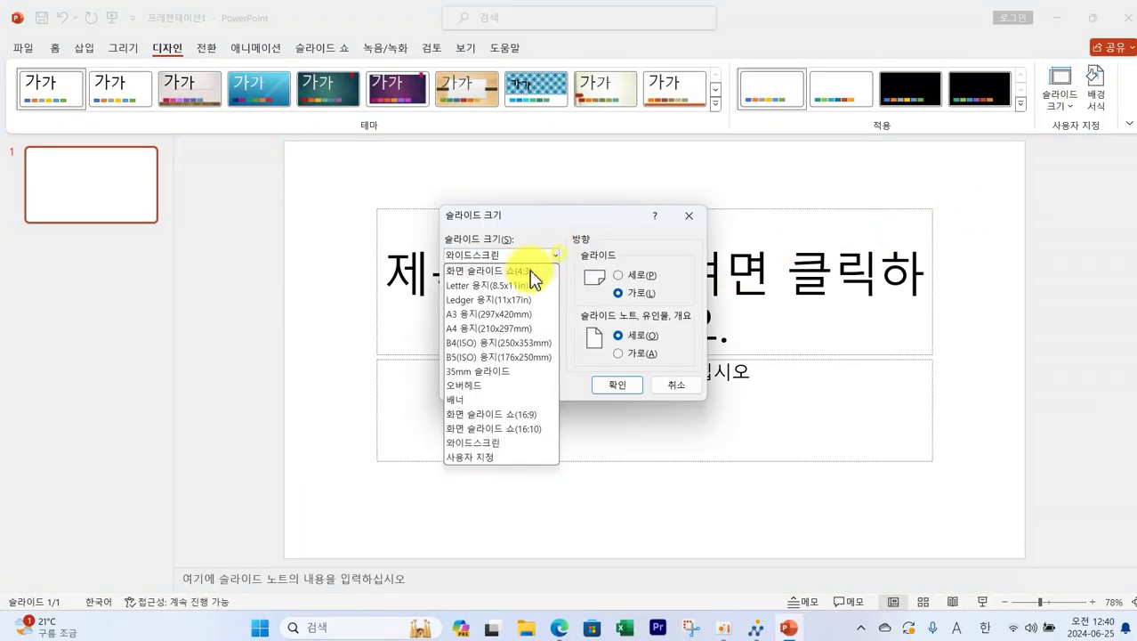
left_click(508, 330)
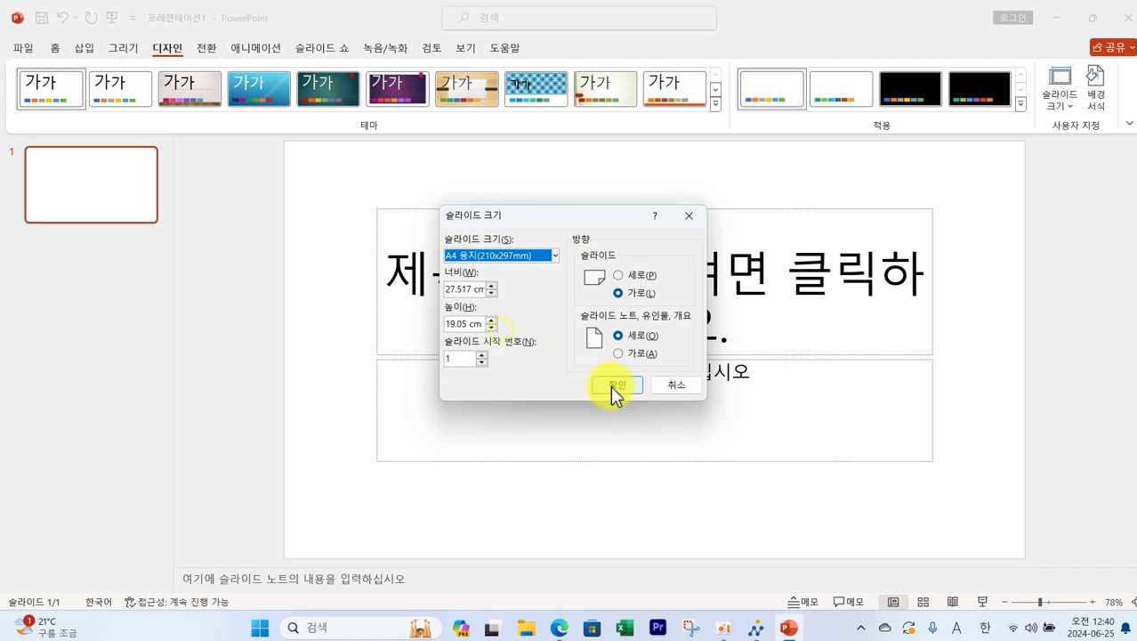
left_click(610, 385)
left_click(670, 314)
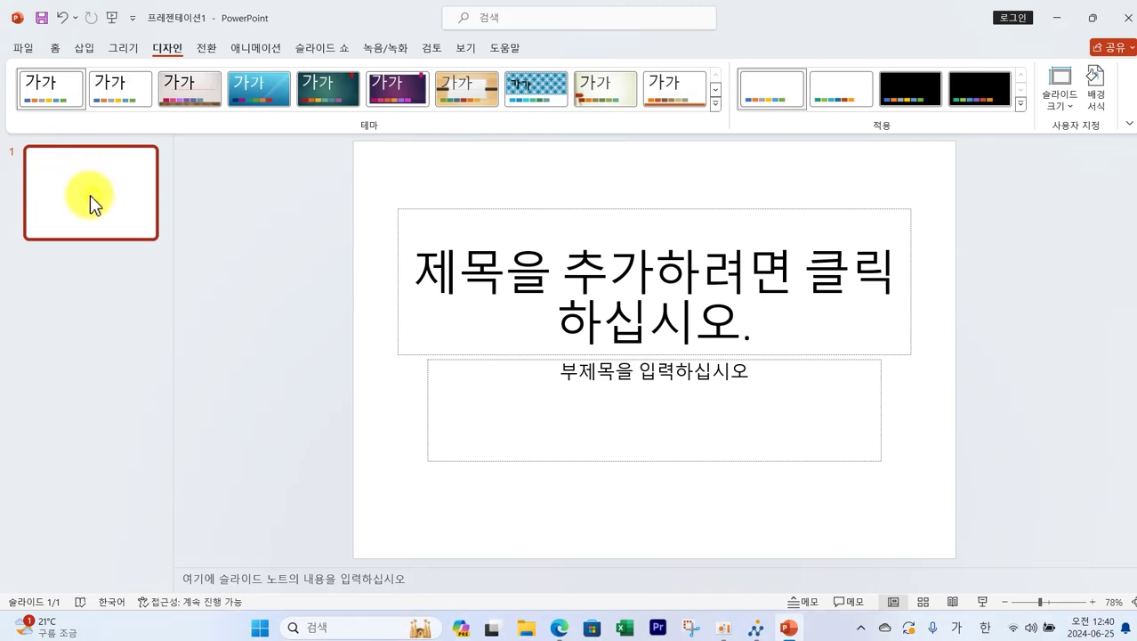
Add five slides after the title slide and narrow the thumbnail pane so all six slides fit
key("Return")
key("Return")
key("Return")
key("Return")
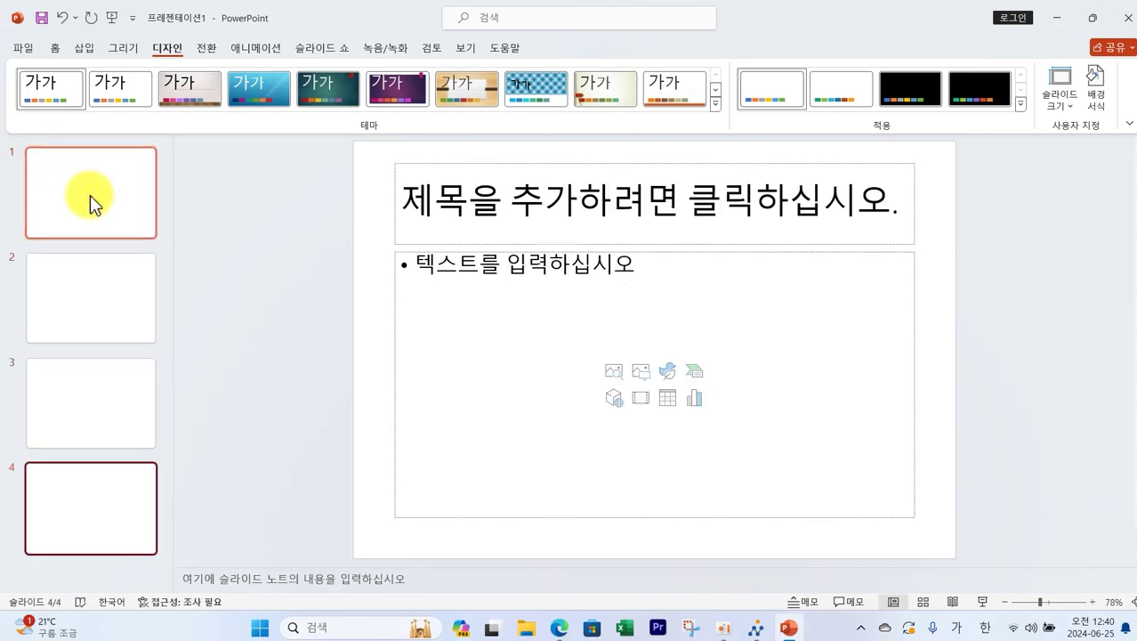
key("Return")
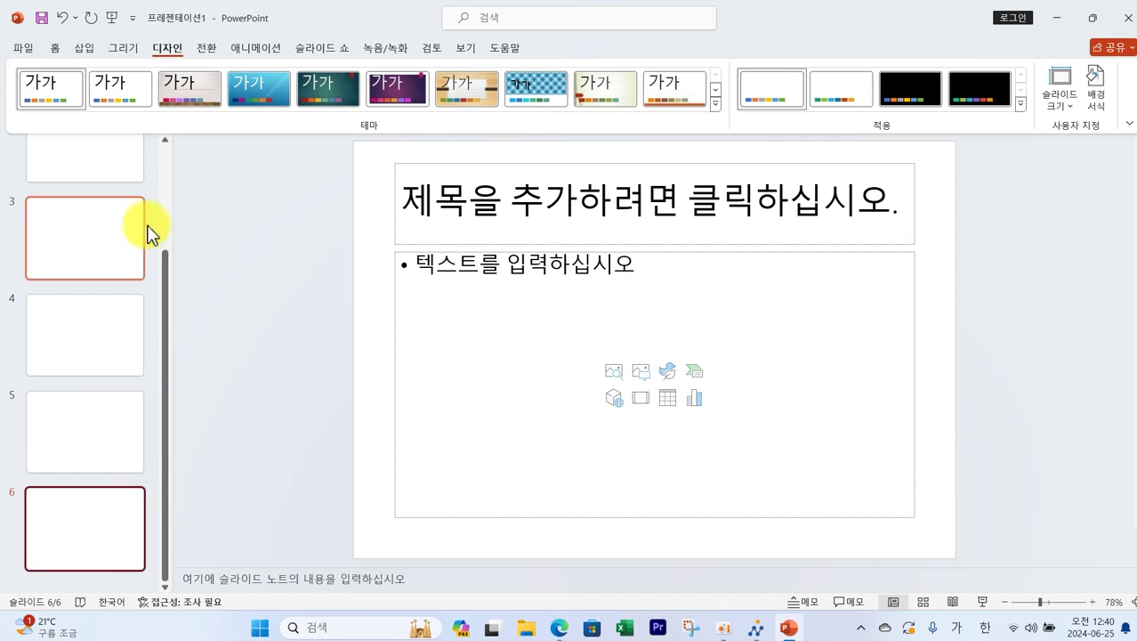
left_click_drag(173, 225, 125, 223)
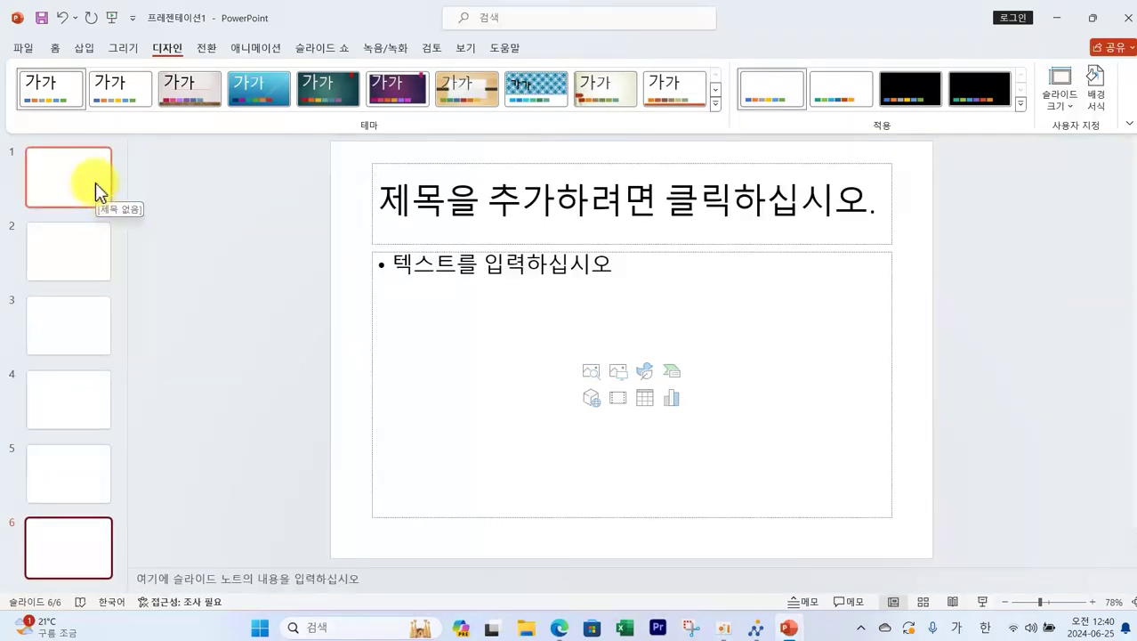
Save the presentation as a .pptx in the ITQ folder under 문서, named with the exam number, a hyphen and the examinee's name
left_click(27, 49)
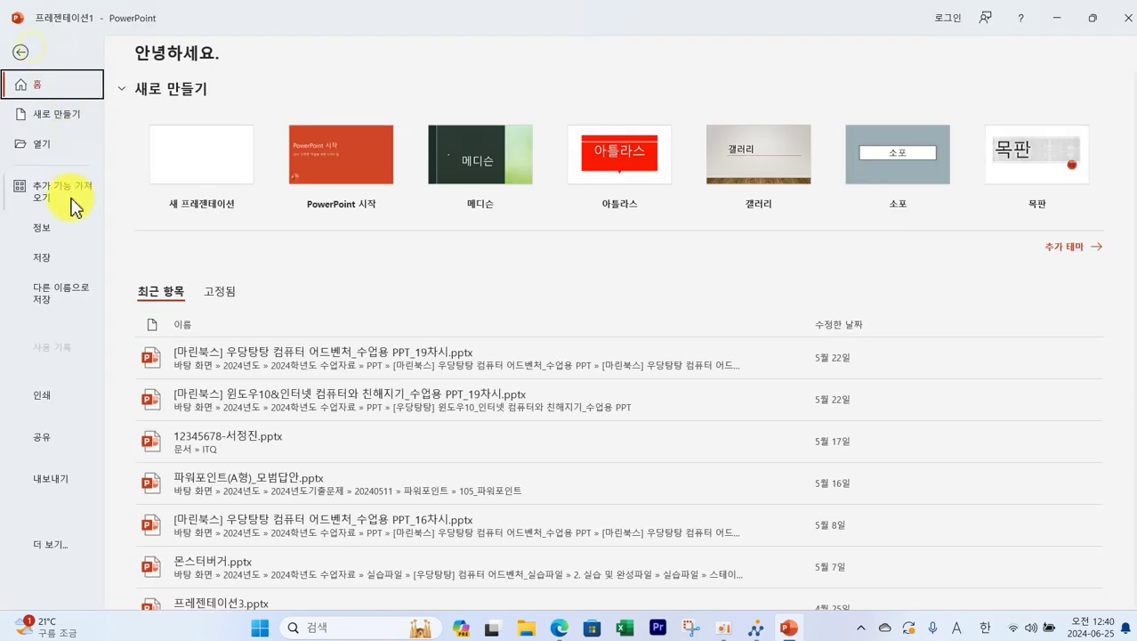
left_click(73, 291)
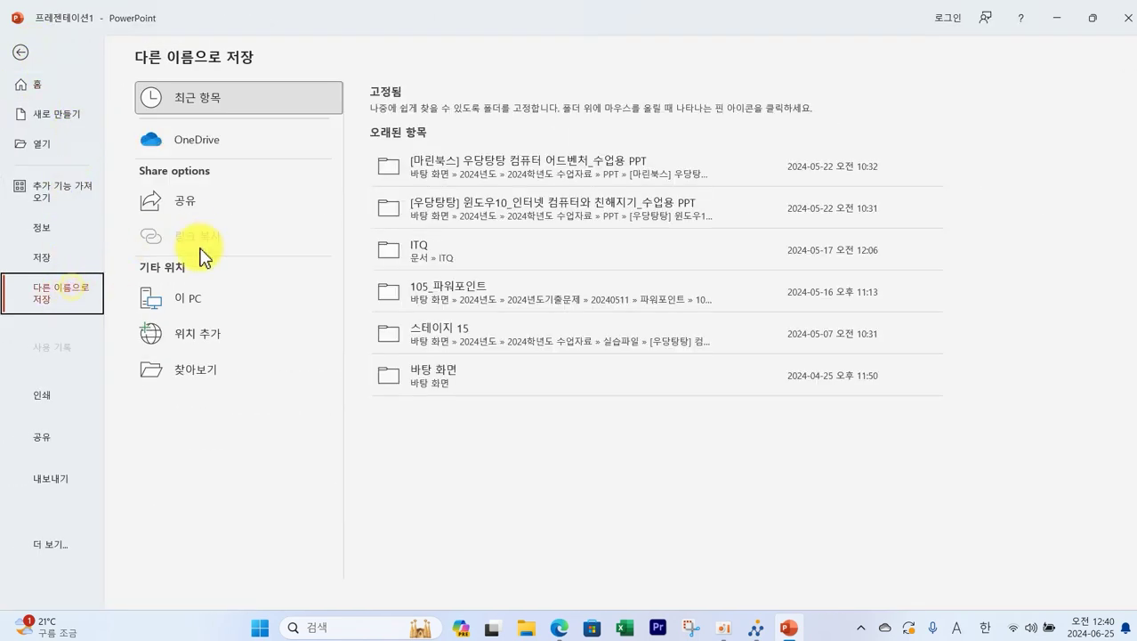
left_click(207, 300)
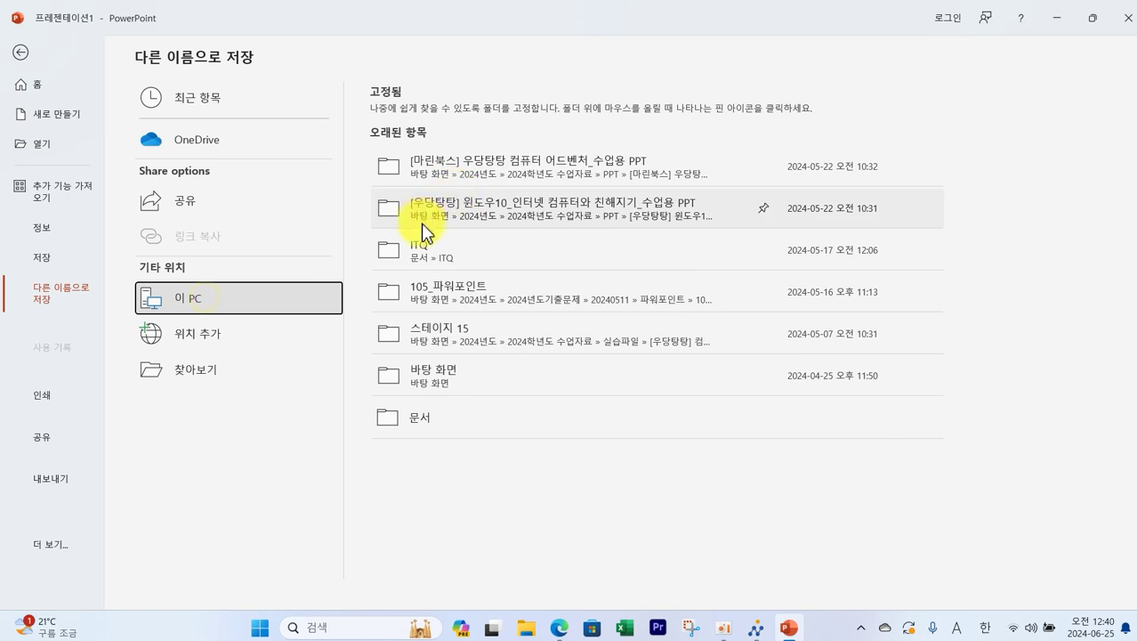
left_click(419, 251)
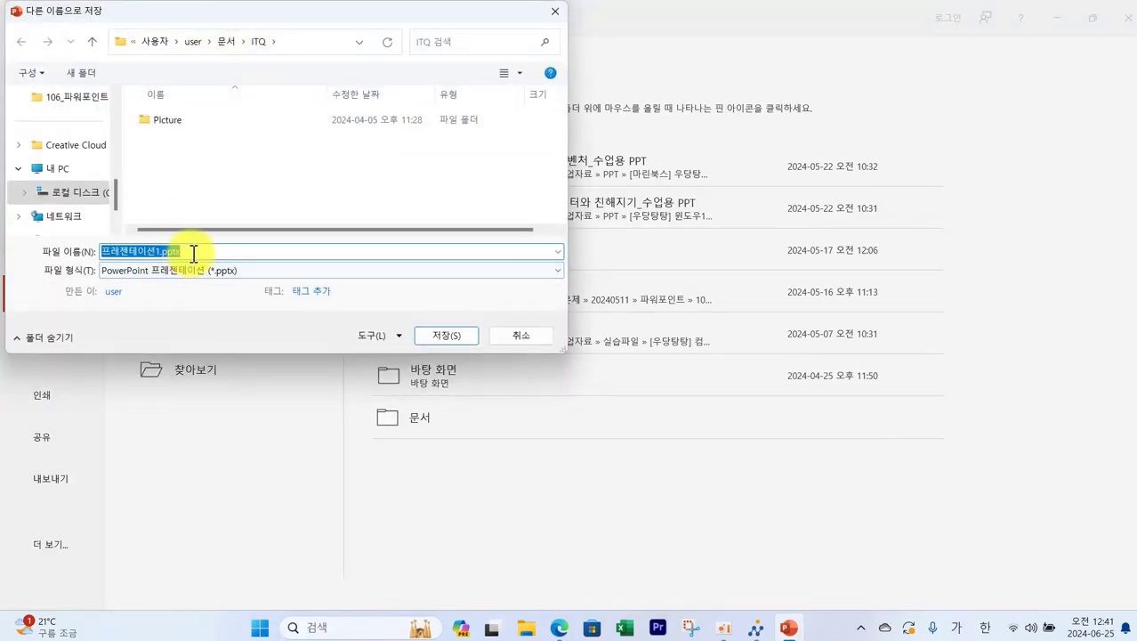
type("1")
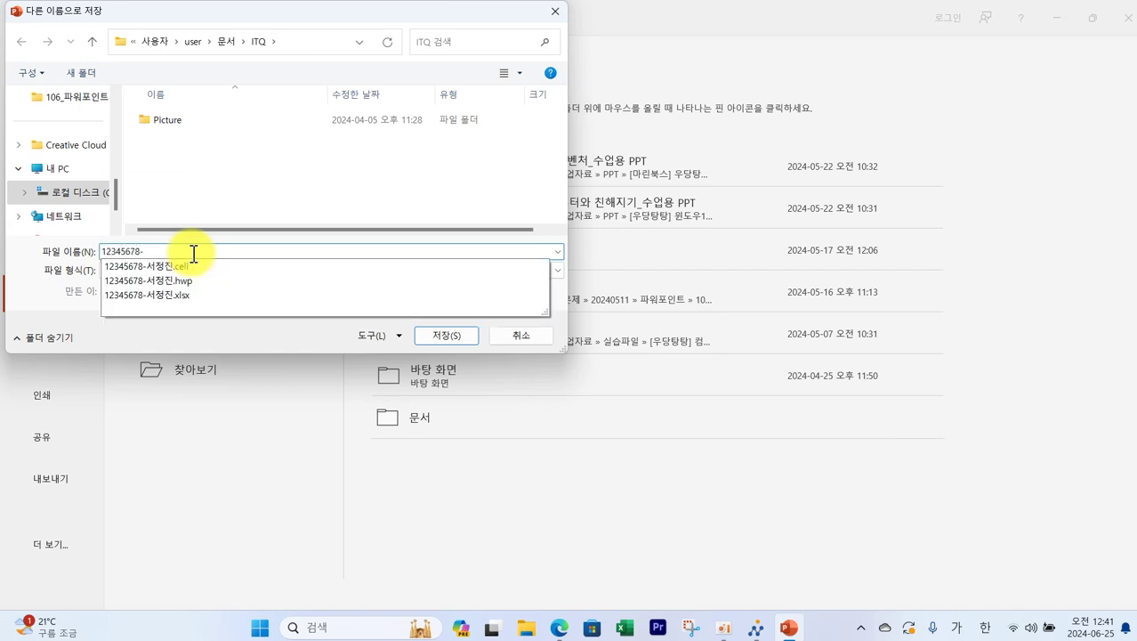
type("2345678-")
type("서지")
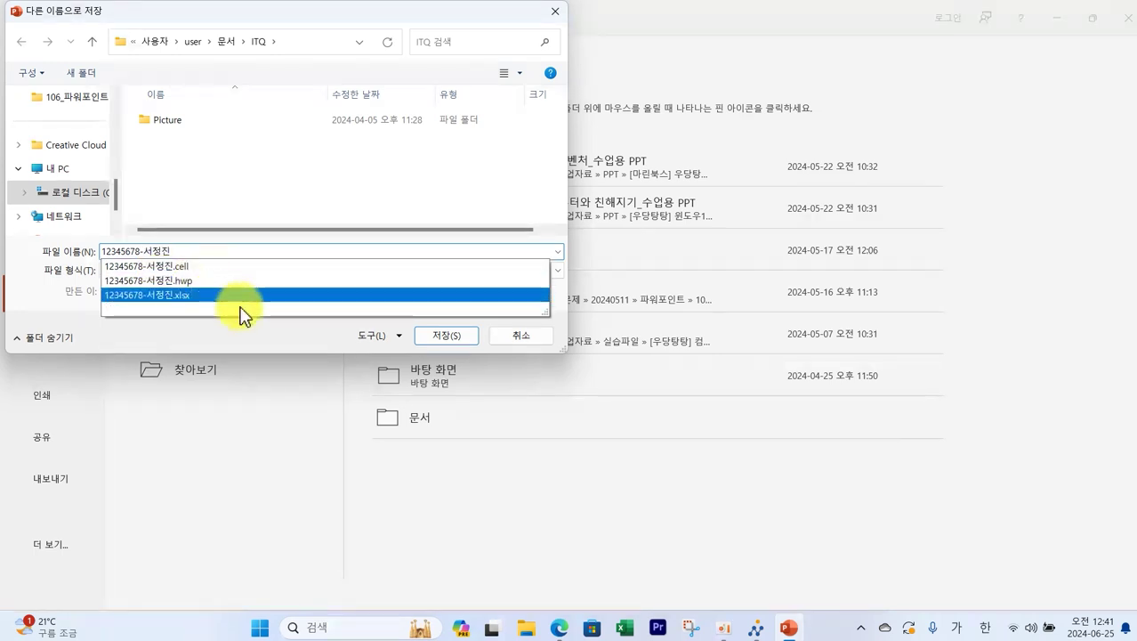
left_click(440, 334)
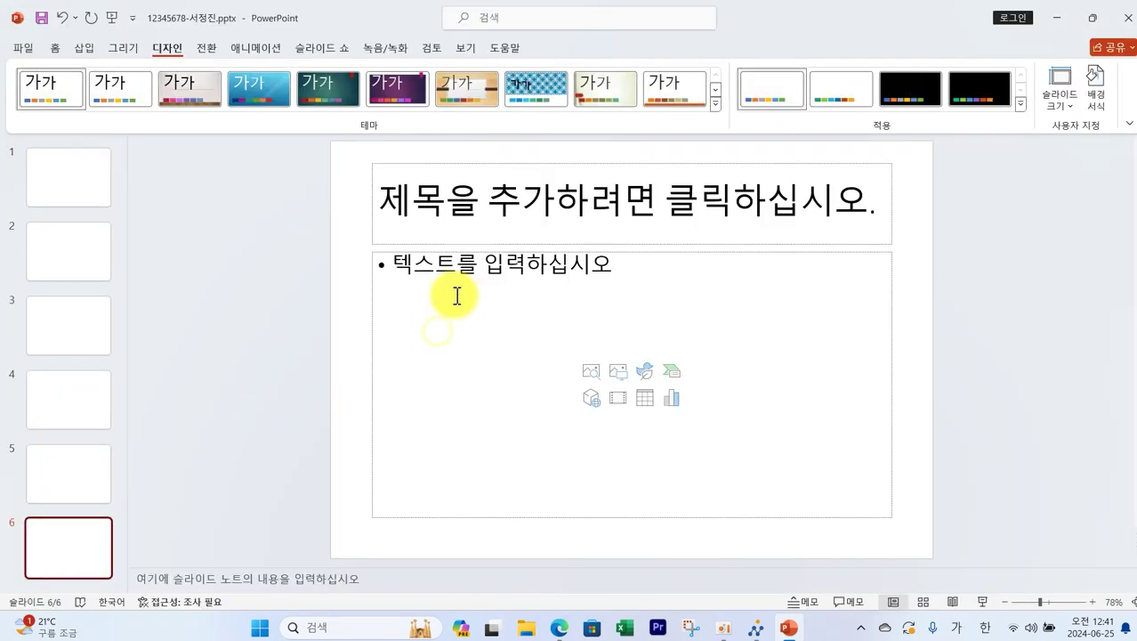
Switch to the exam answer system, send the saved answer file to the exam room PC, and close the transfer window
left_click(755, 628)
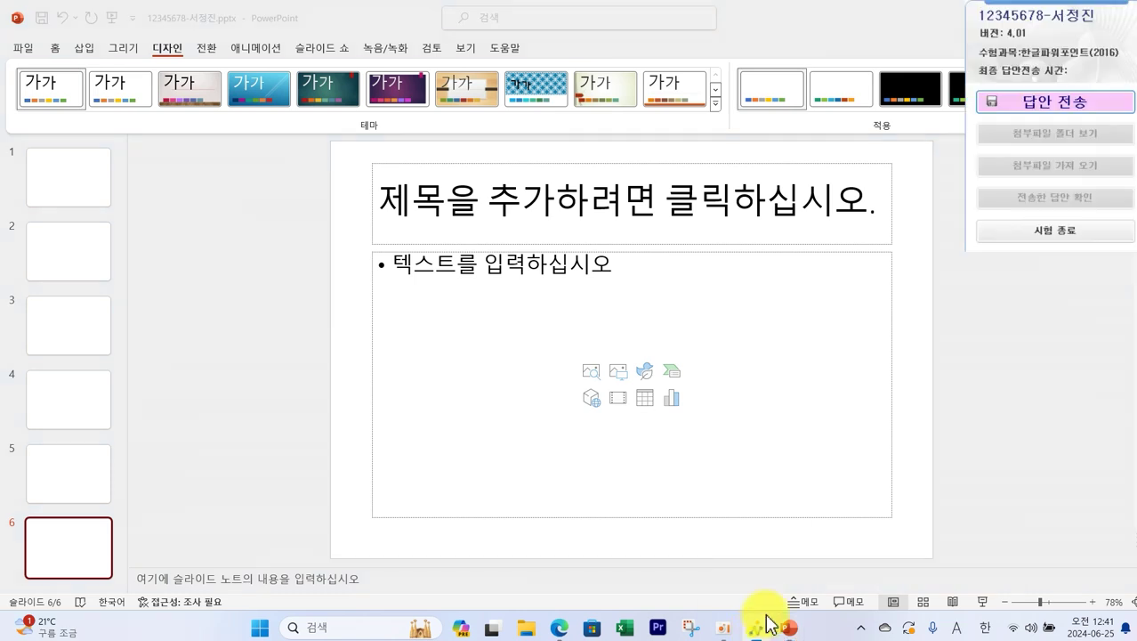
left_click(1043, 104)
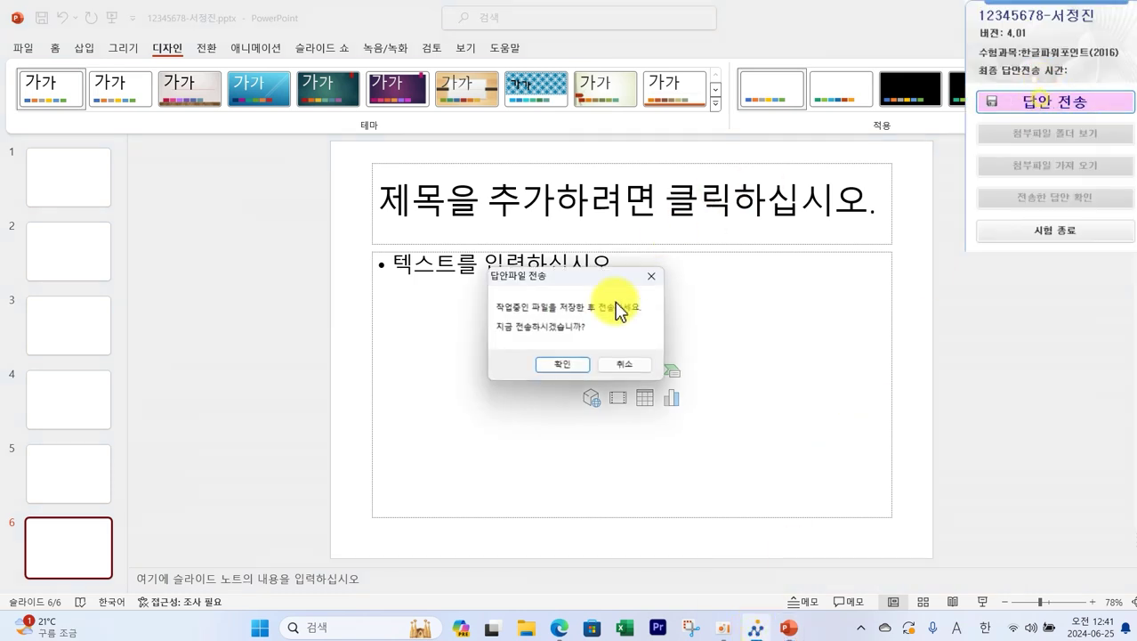
left_click(566, 369)
left_click(615, 418)
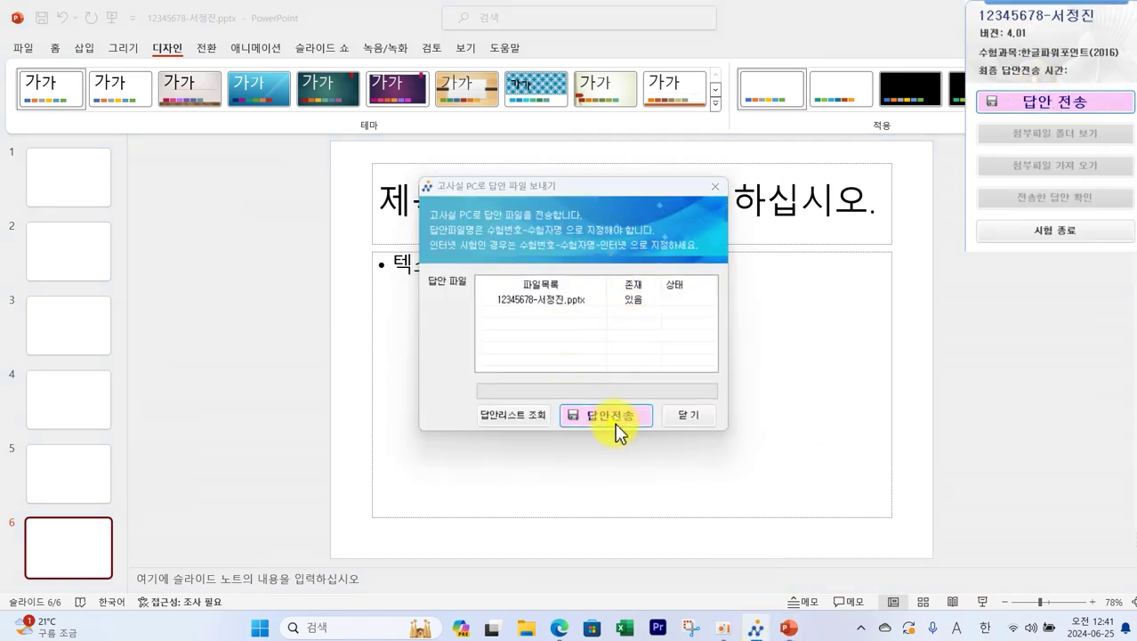
left_click(614, 355)
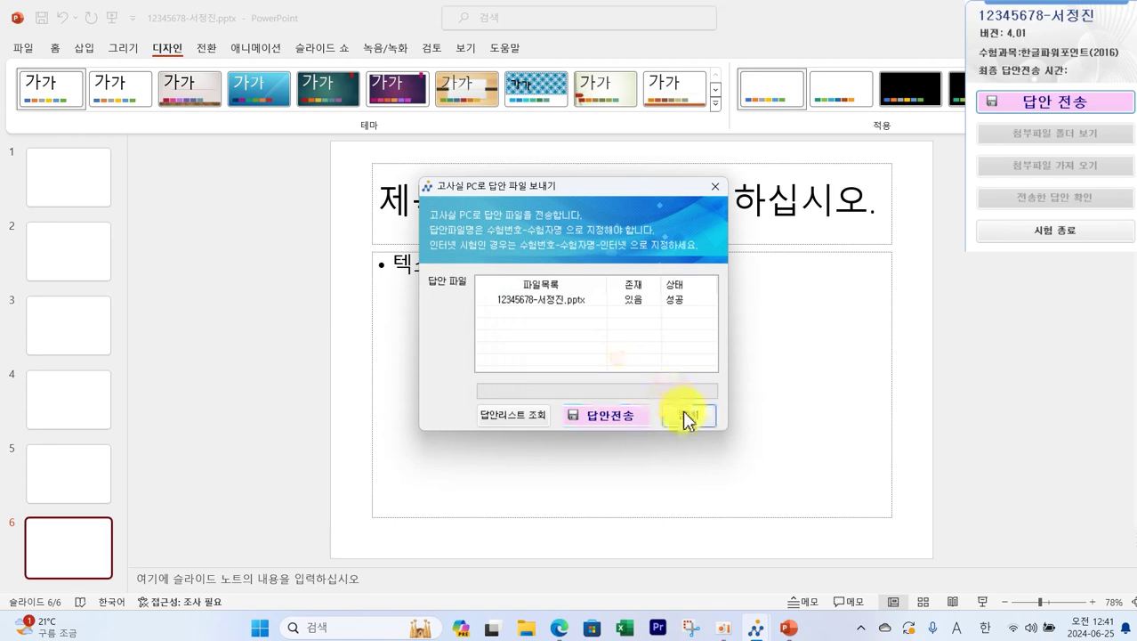
left_click(687, 416)
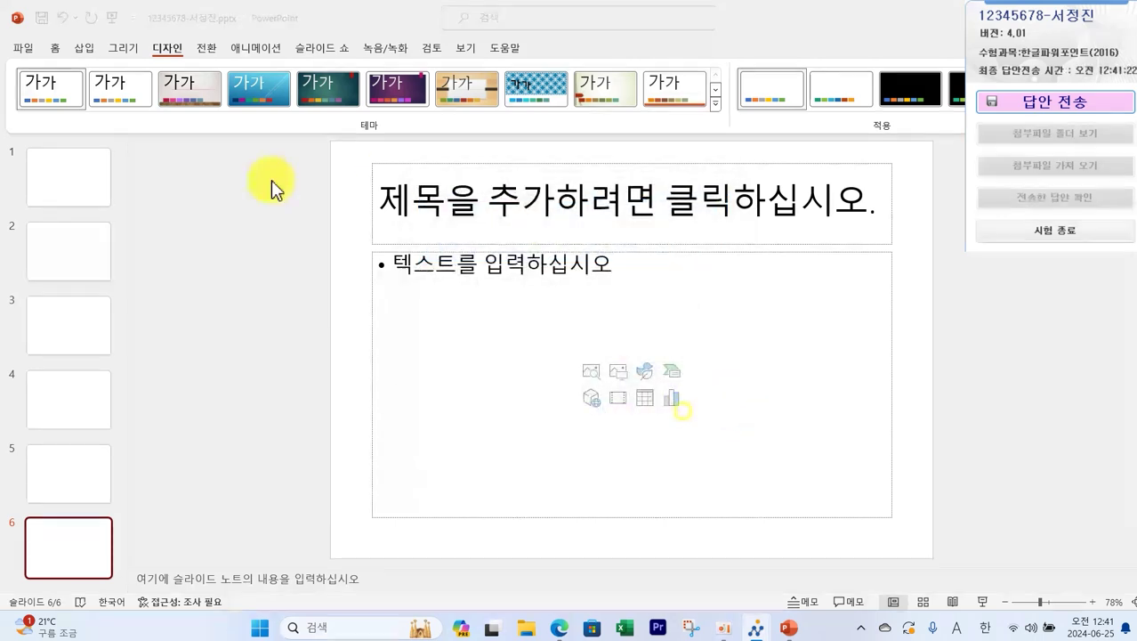
Return to the exam PDF in Edge and examine the slide master requirements for slides 2~6 on page 2
left_click(554, 630)
scroll(164, 266, "down", 2)
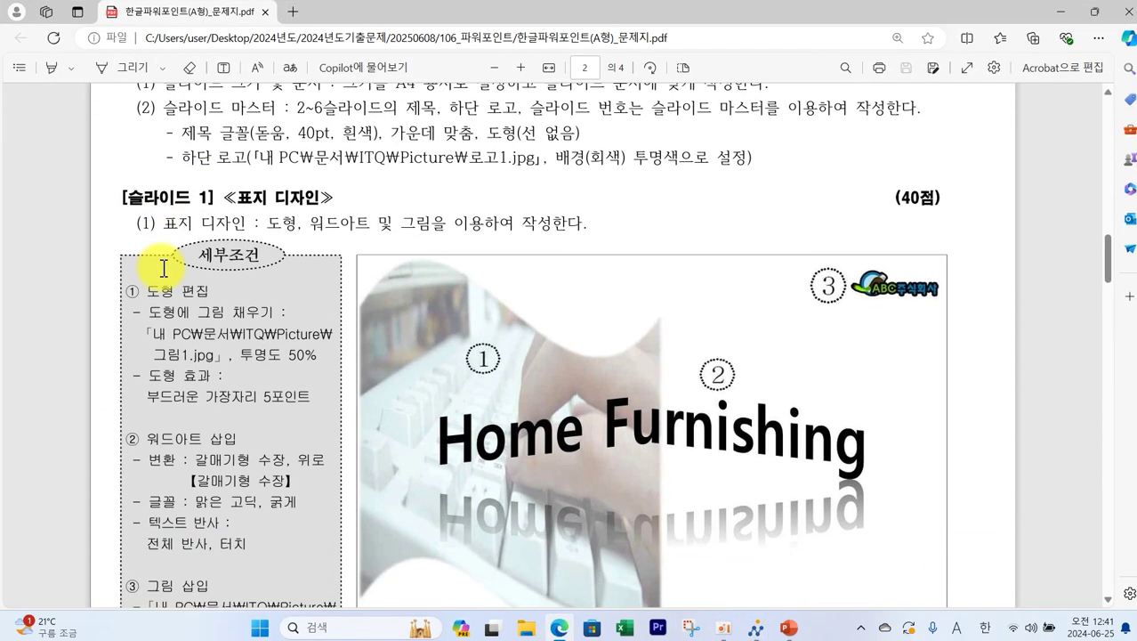
key("ctrl+2")
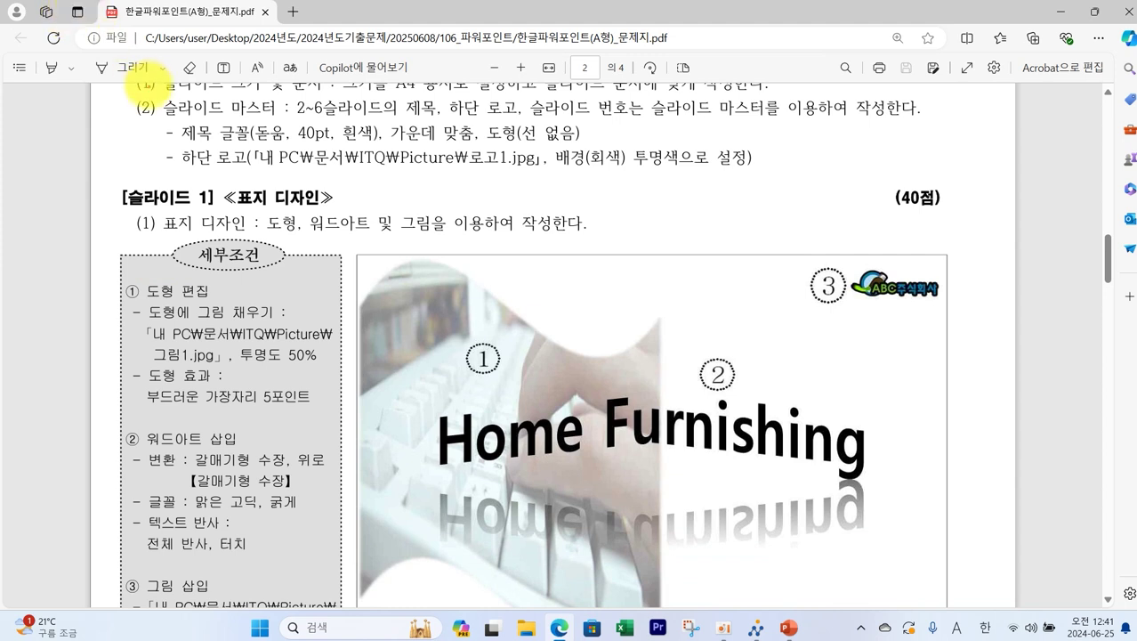
mouse_move(159, 95)
left_mouse_down()
mouse_move(278, 121)
mouse_move(439, 122)
mouse_move(455, 102)
mouse_move(515, 119)
mouse_move(919, 119)
left_mouse_up()
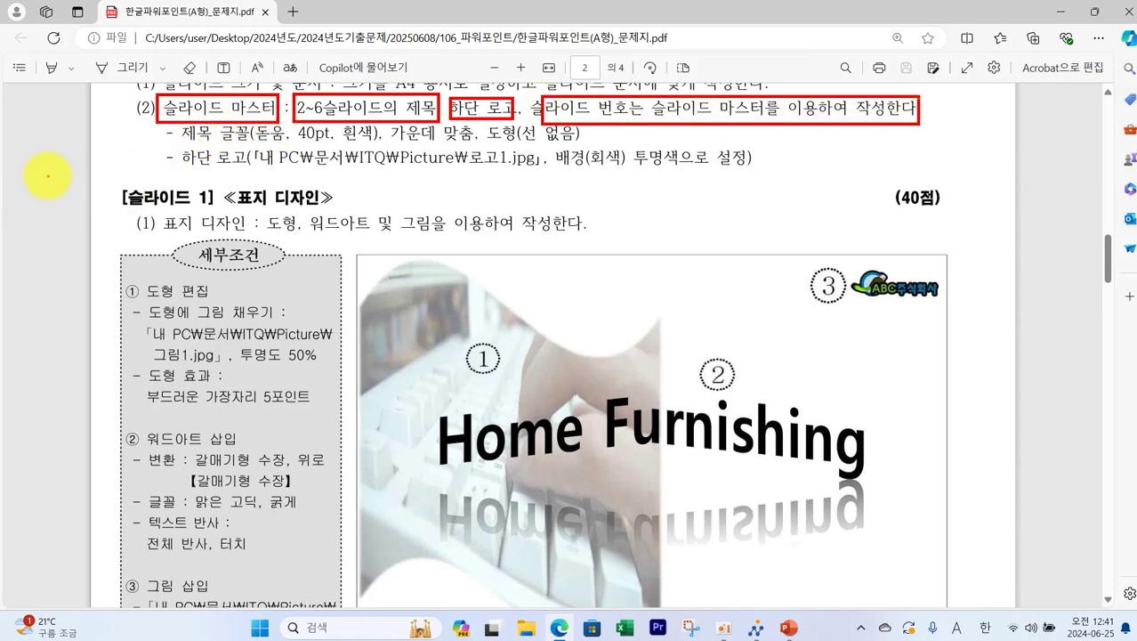
Switch to PowerPoint, open the slide master's Title and Content layout used by slides 2-6, and move the title placeholder down over the content area
left_click(788, 628)
left_click(465, 48)
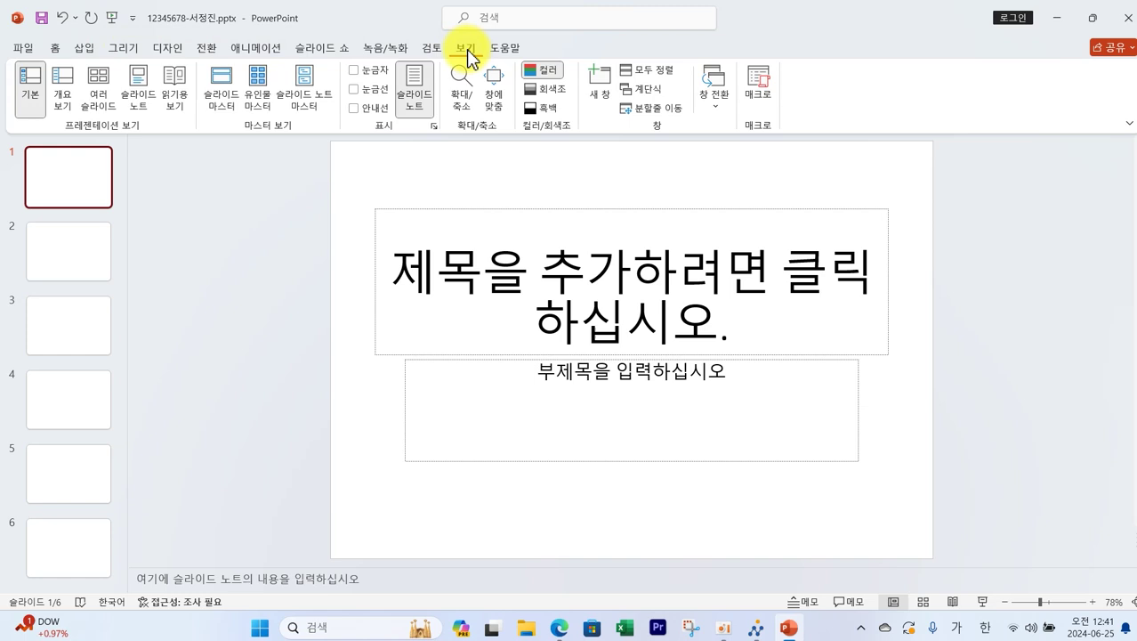
left_click(222, 100)
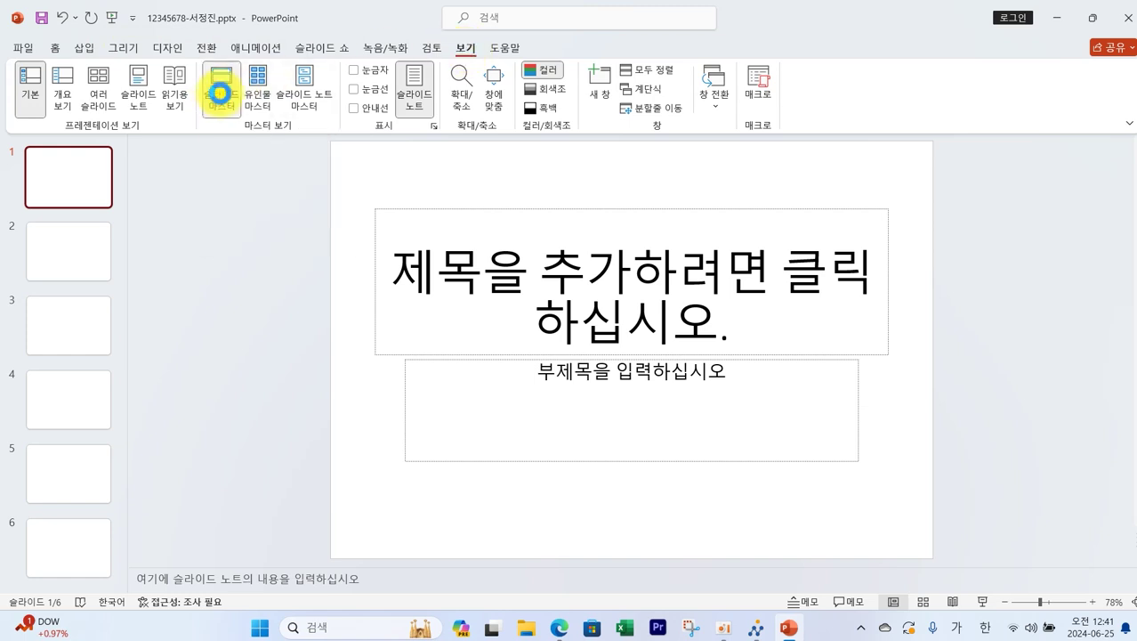
left_click(78, 284)
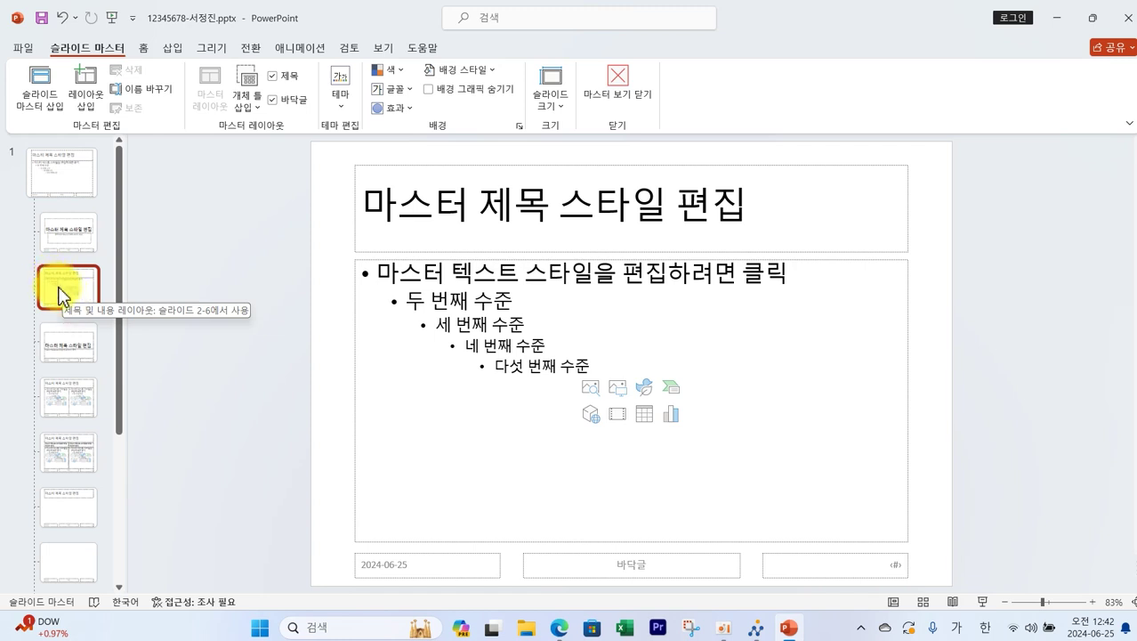
left_click(910, 211)
left_click_drag(906, 204, 881, 453)
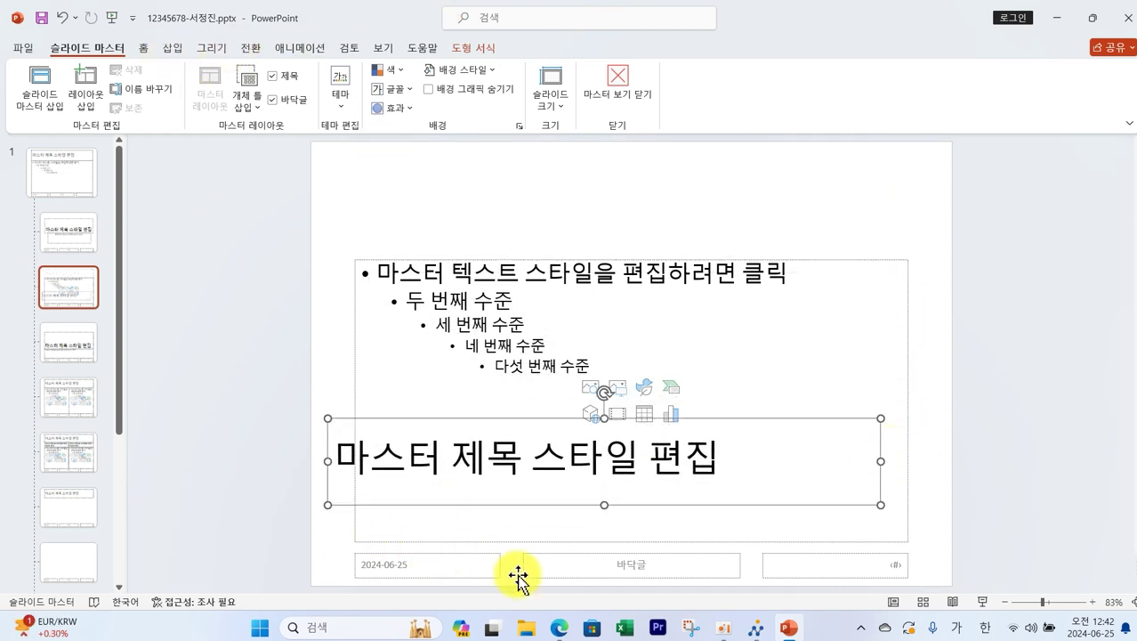
Examine the slide 2 sample in the exam PDF in Edge for its title shapes, bottom logo and slide number
left_click(556, 630)
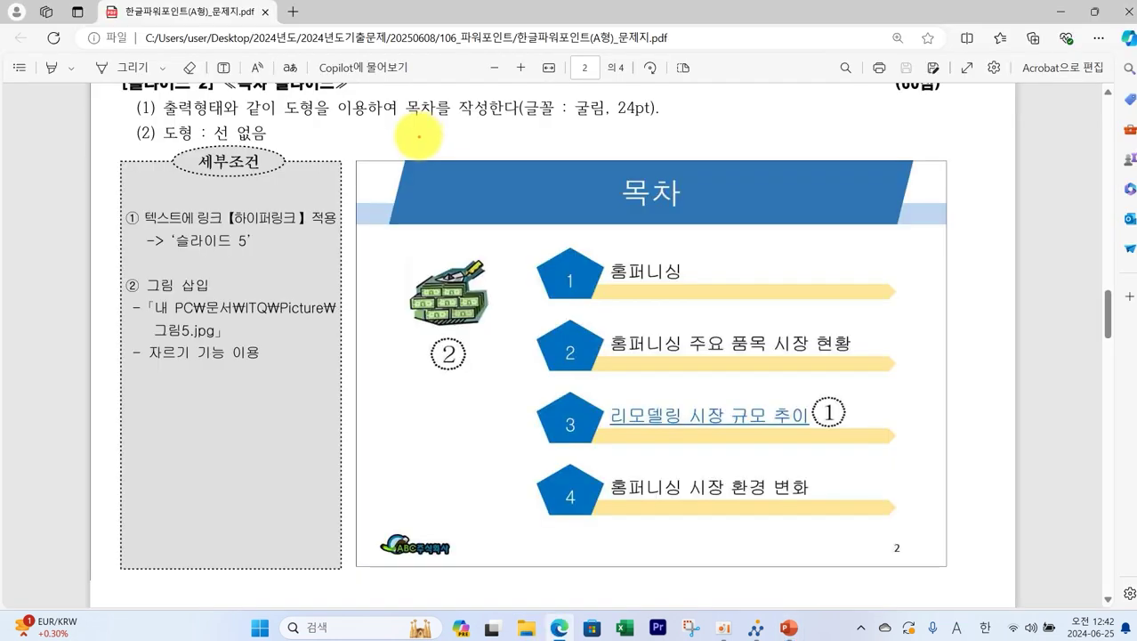
left_click_drag(425, 140, 488, 151)
mouse_move(365, 193)
left_mouse_down()
mouse_move(378, 223)
mouse_move(393, 185)
left_mouse_up()
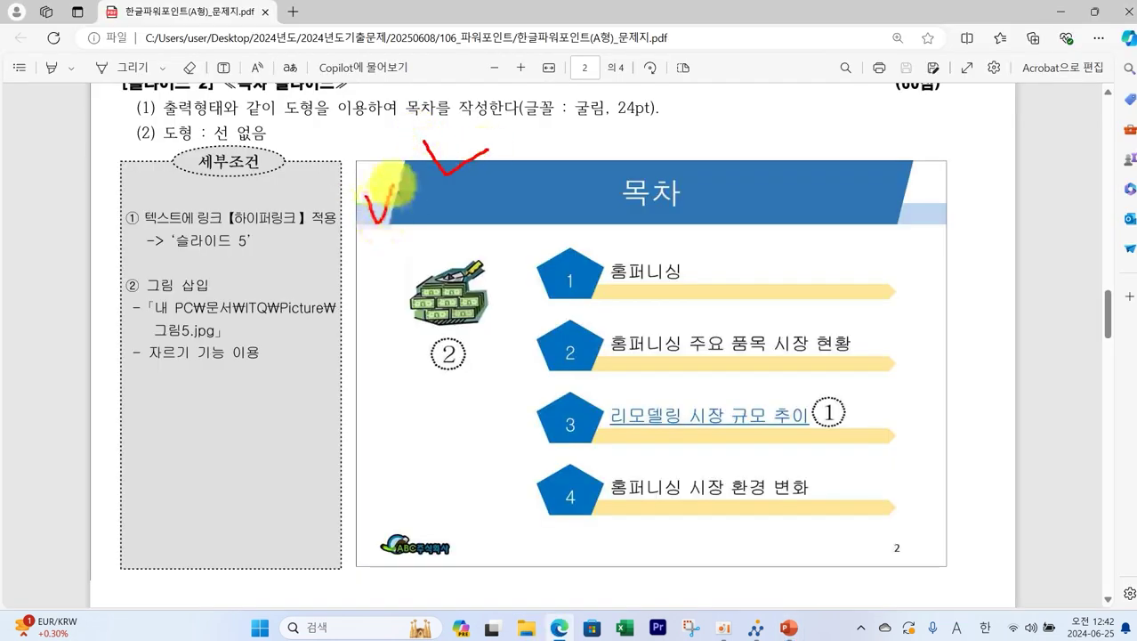
mouse_move(456, 550)
left_mouse_down()
mouse_move(419, 558)
mouse_move(481, 559)
left_mouse_up()
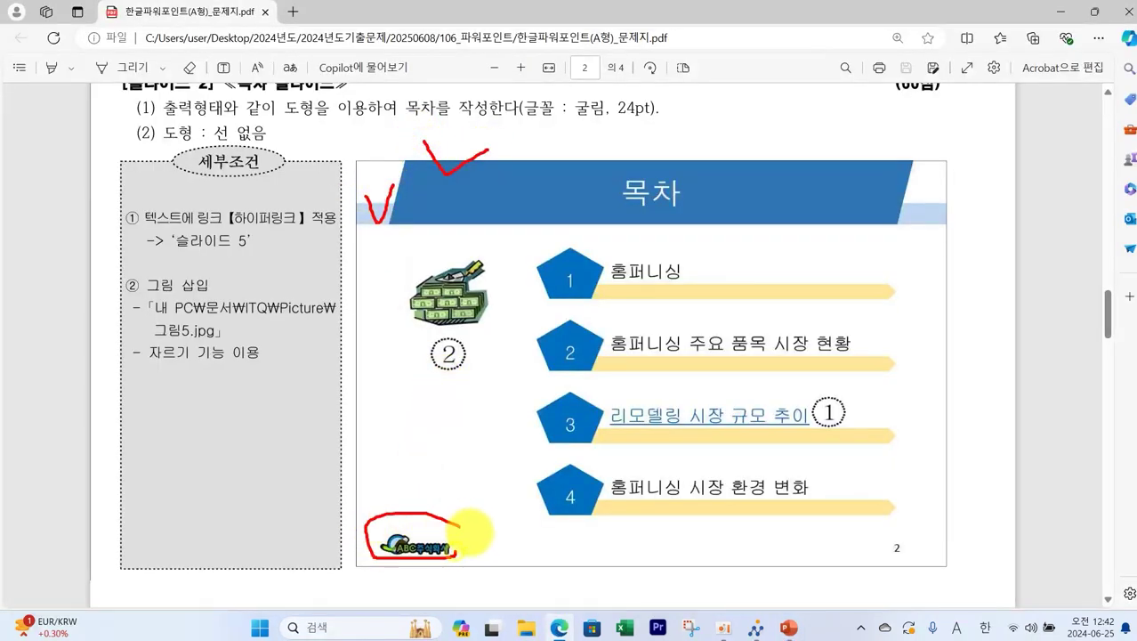
mouse_move(894, 552)
left_mouse_down()
mouse_move(872, 558)
mouse_move(927, 520)
mouse_move(863, 557)
left_mouse_up()
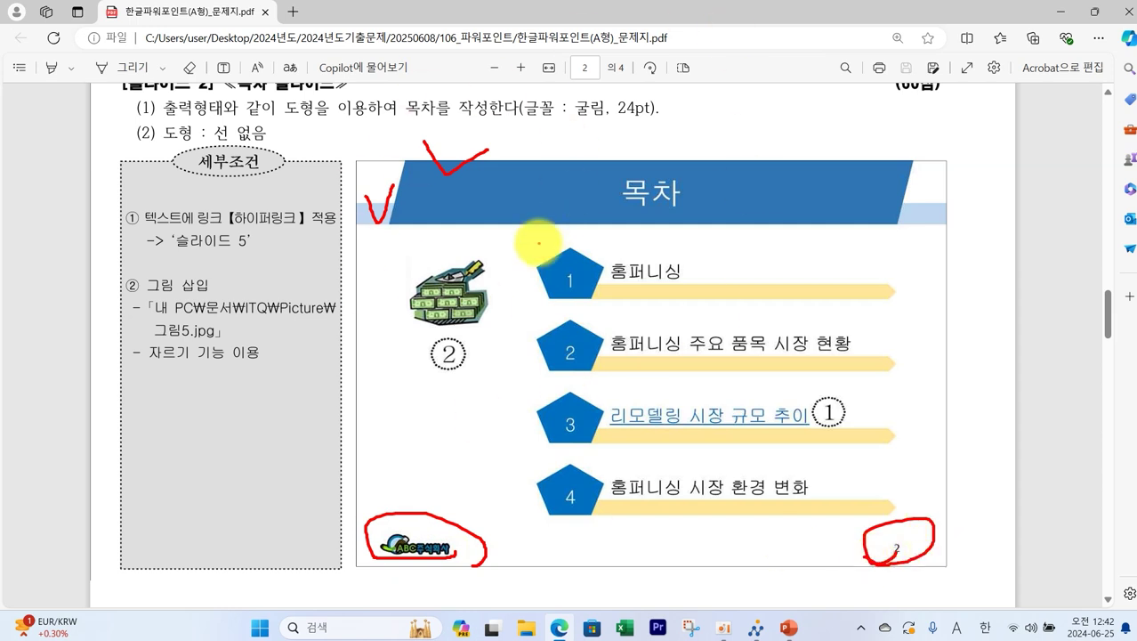
key("Escape")
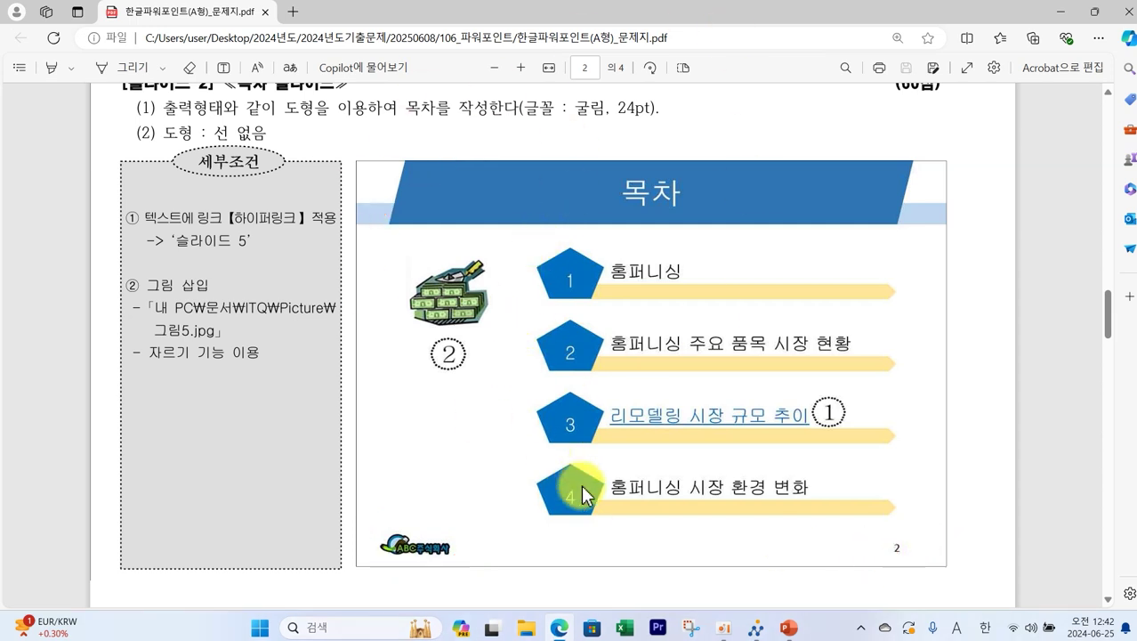
Return to PowerPoint and draw a full-width rectangle about 1.01 cm high and 27.52 cm wide across the upper part of the layout
left_click(788, 629)
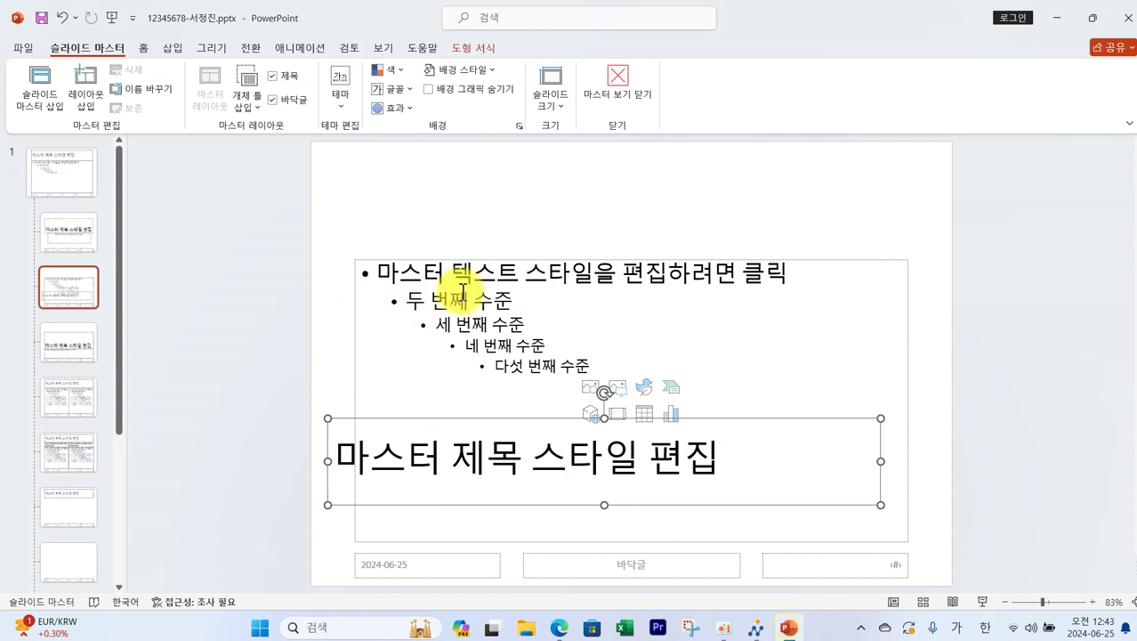
left_click(173, 50)
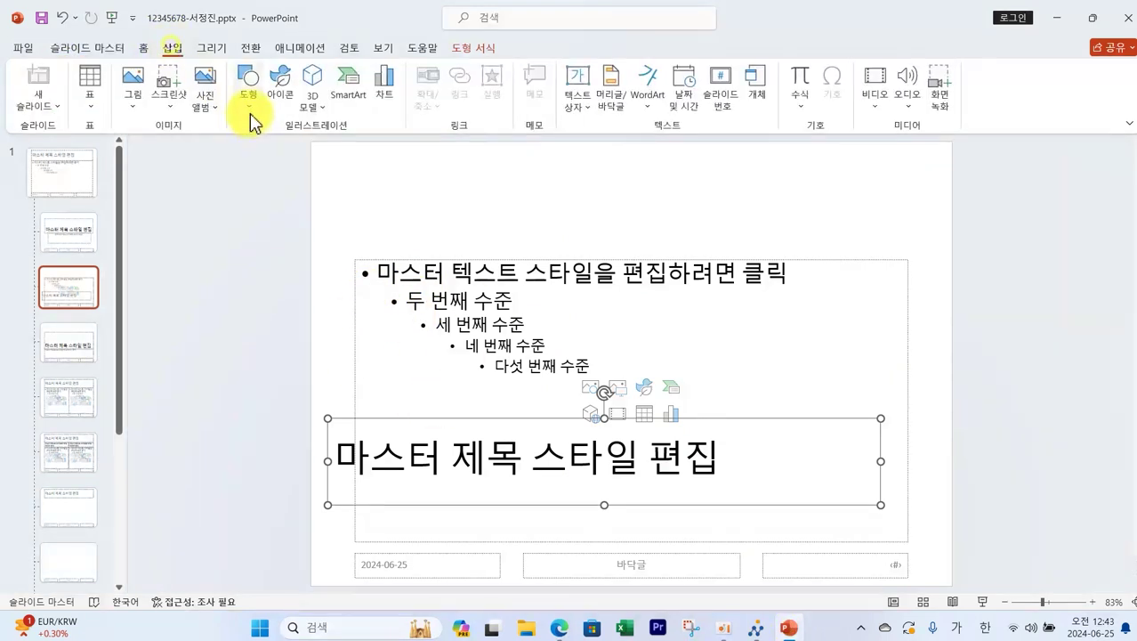
left_click(250, 106)
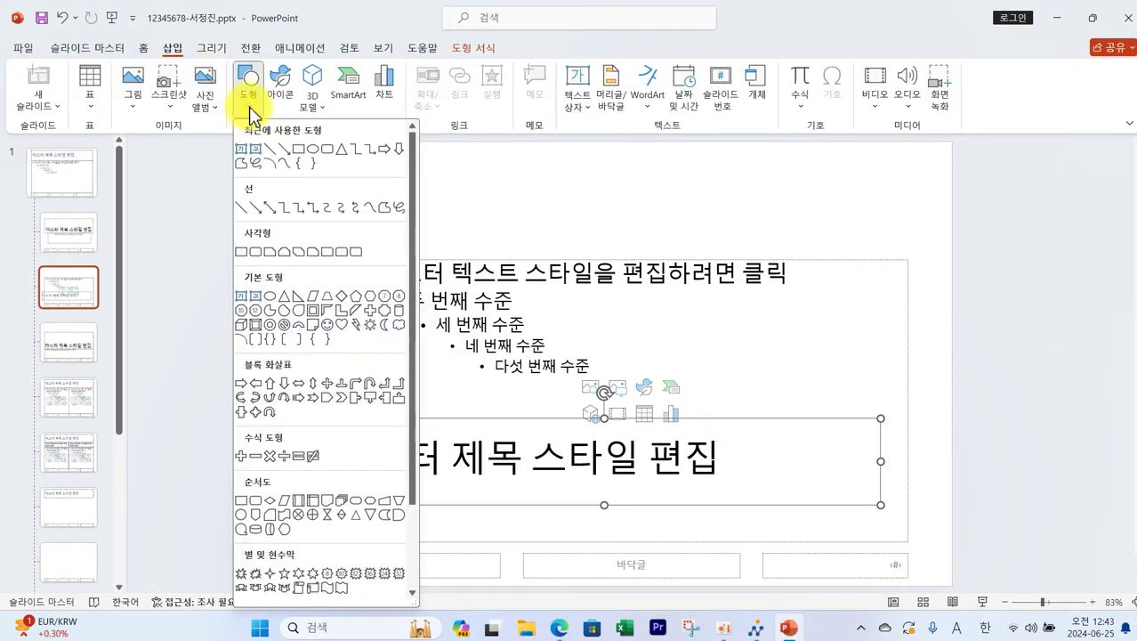
left_click(245, 253)
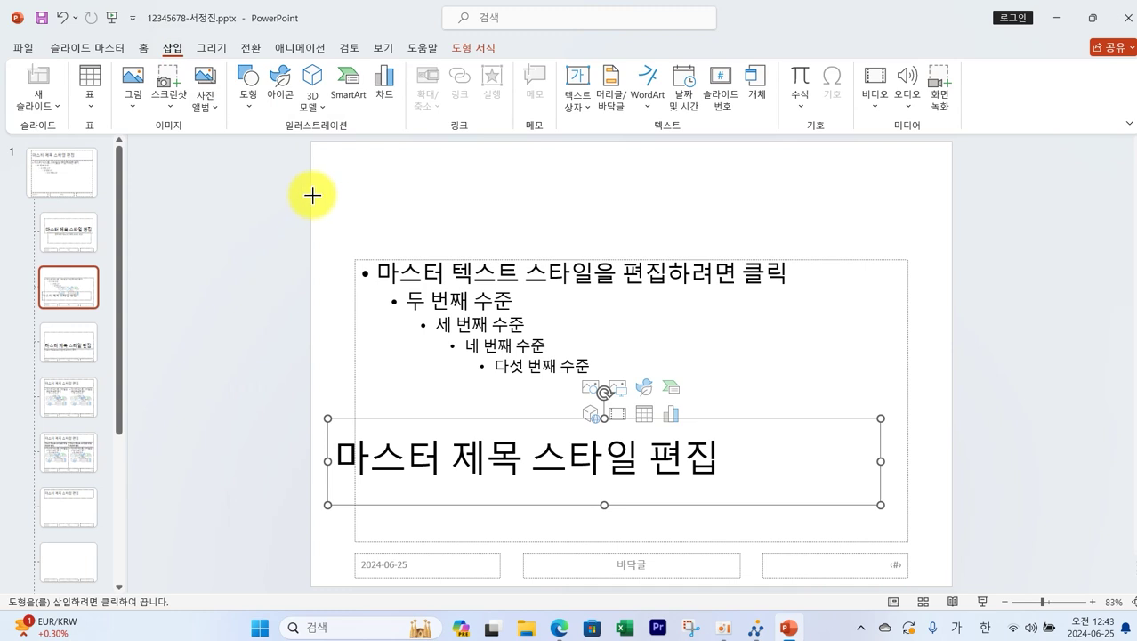
left_click_drag(312, 195, 952, 215)
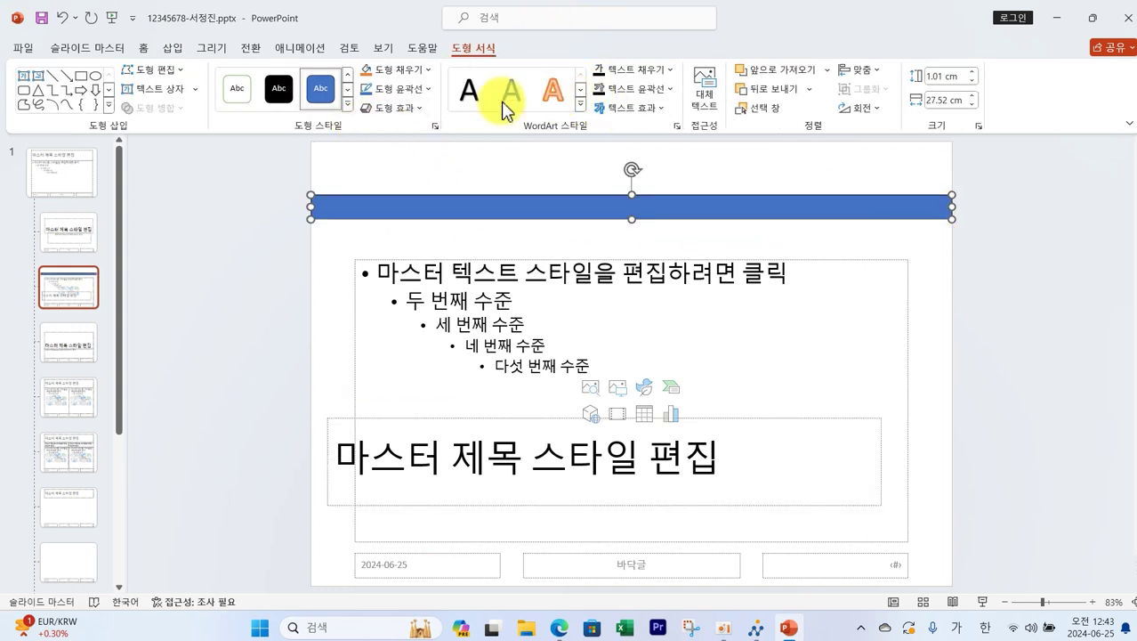
Fill the full-width rectangle with light orange and remove its outline
left_click(427, 71)
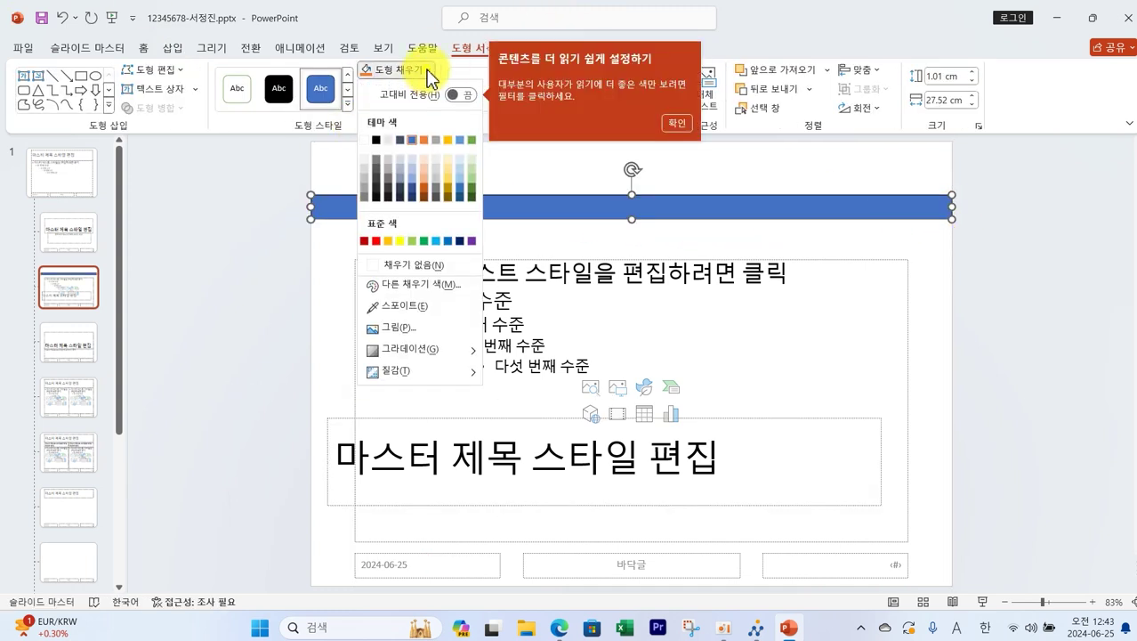
left_click(422, 171)
left_click(417, 89)
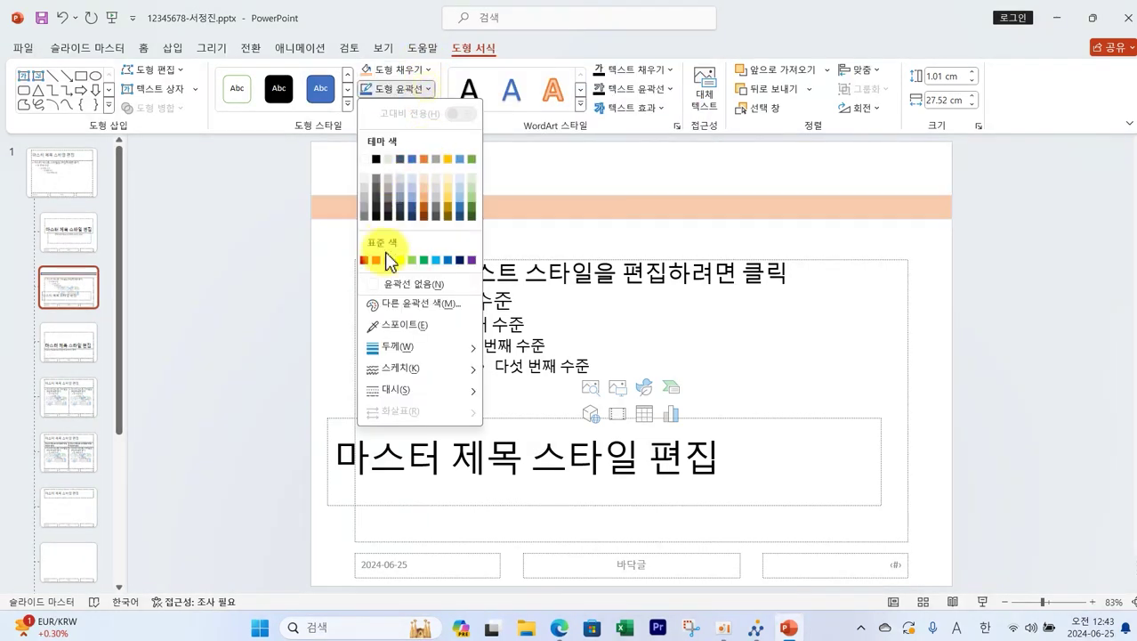
left_click(389, 284)
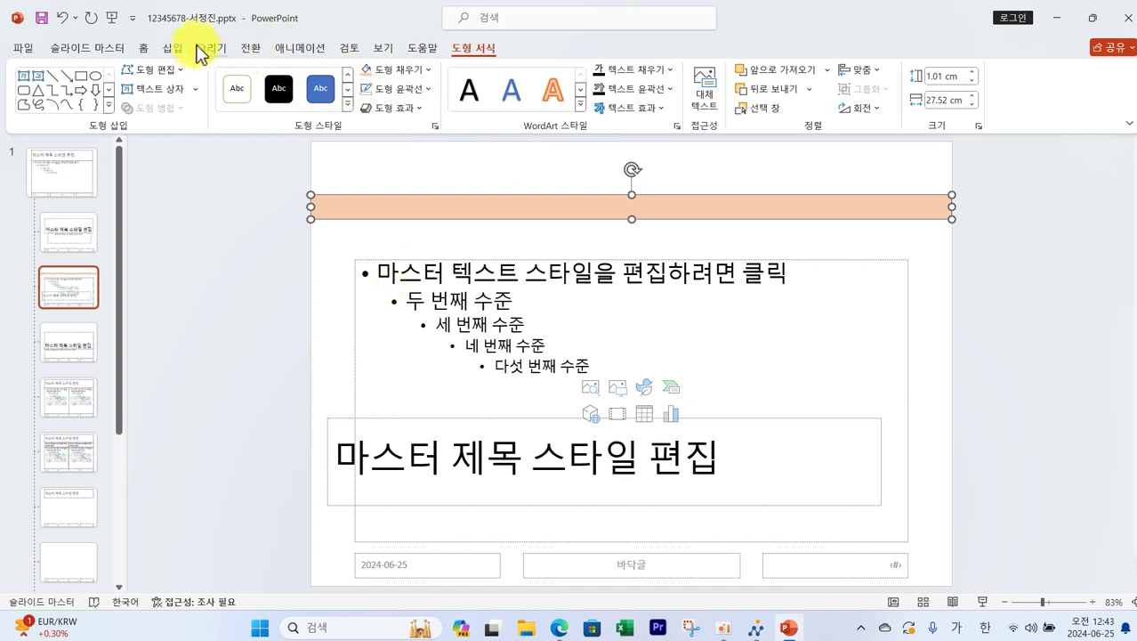
Draw a parallelogram about 3.3 cm high and 21.86 cm wide from the slide's upper edge down over the light orange band
left_click(176, 49)
left_click(249, 89)
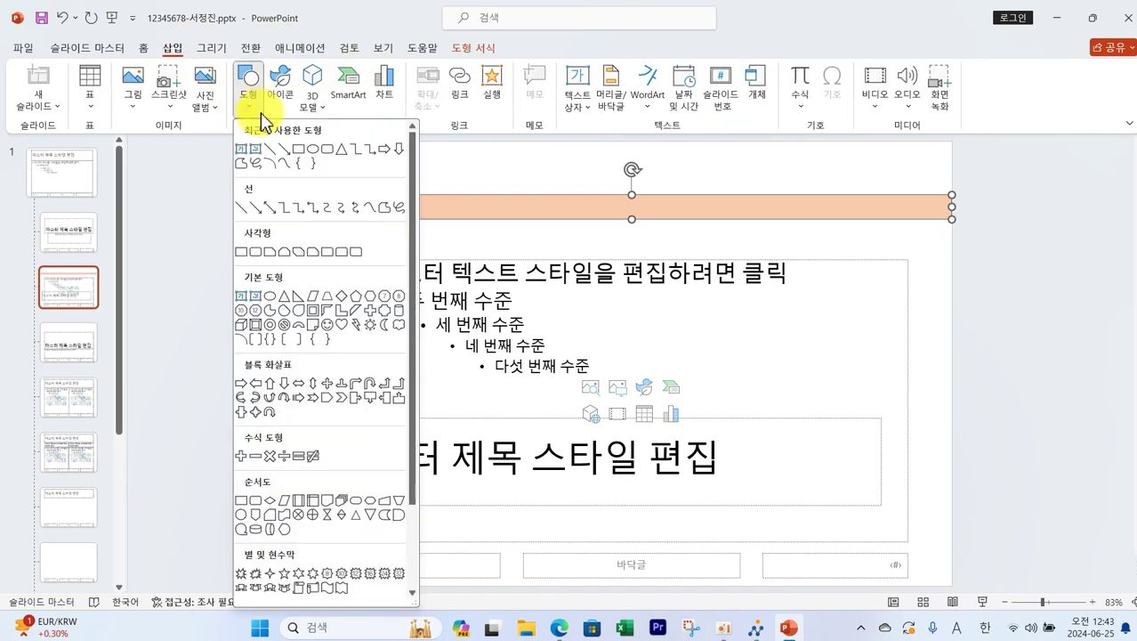
left_click(308, 299)
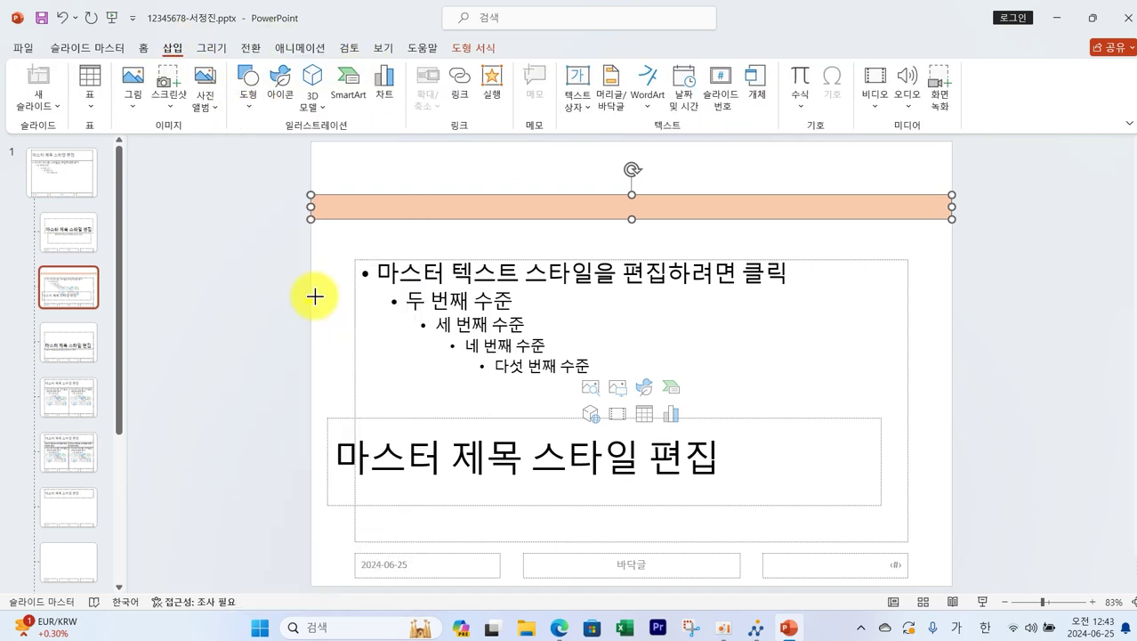
left_click_drag(386, 142, 896, 221)
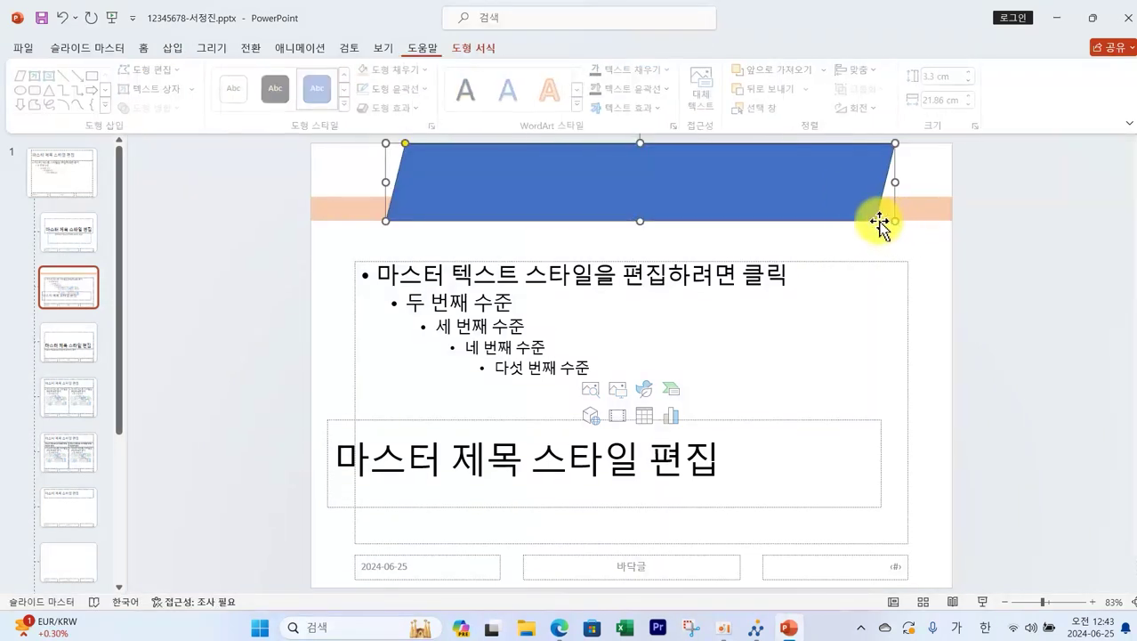
Fill the parallelogram with the orange theme color and remove its outline
left_click(431, 71)
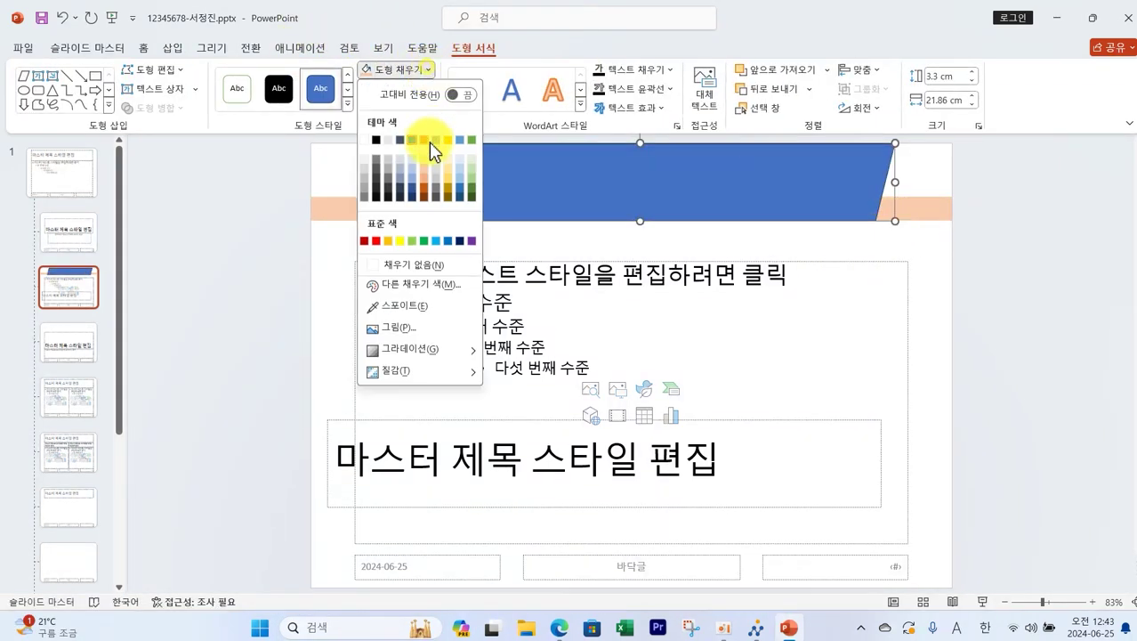
left_click(425, 145)
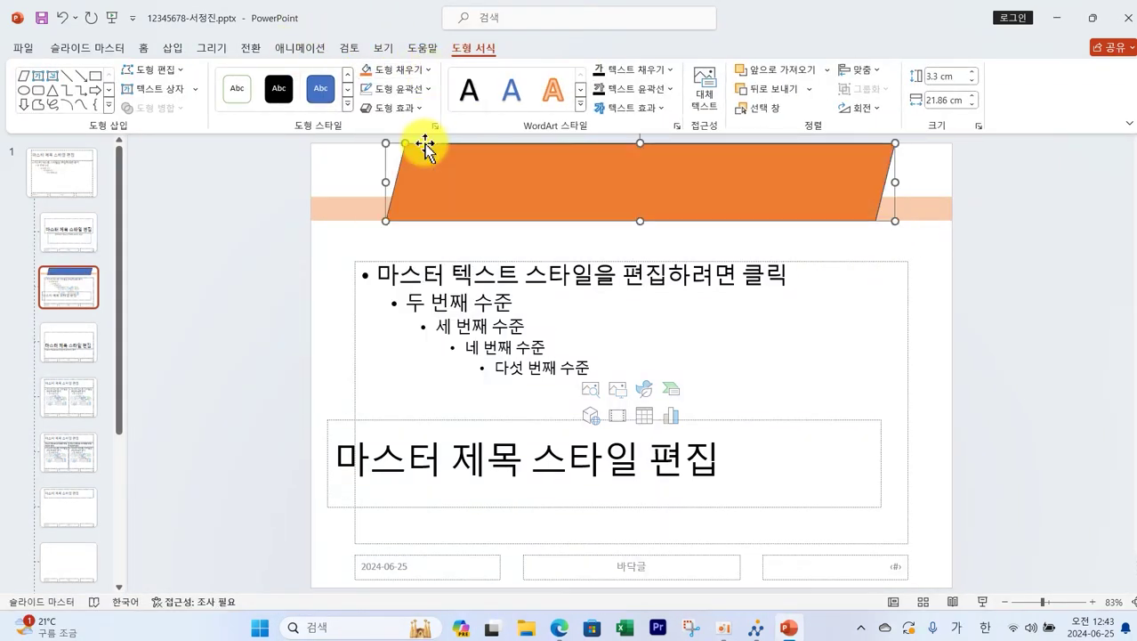
left_click(416, 93)
left_click(394, 286)
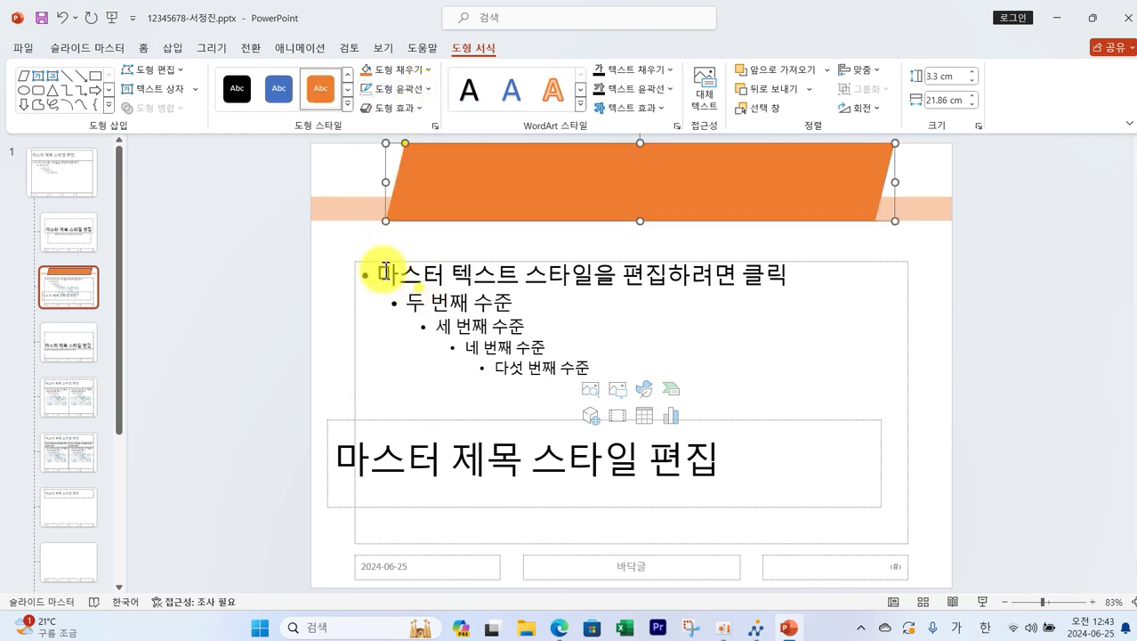
Bring the title placeholder to the front and move it onto the orange parallelogram
left_click(327, 453)
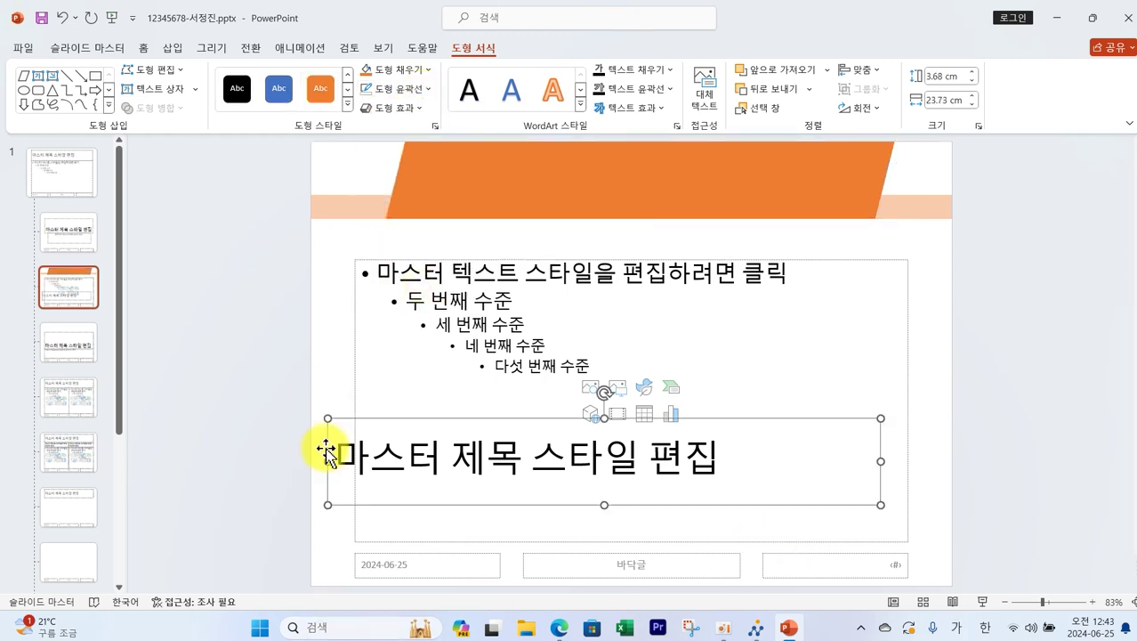
left_click(827, 70)
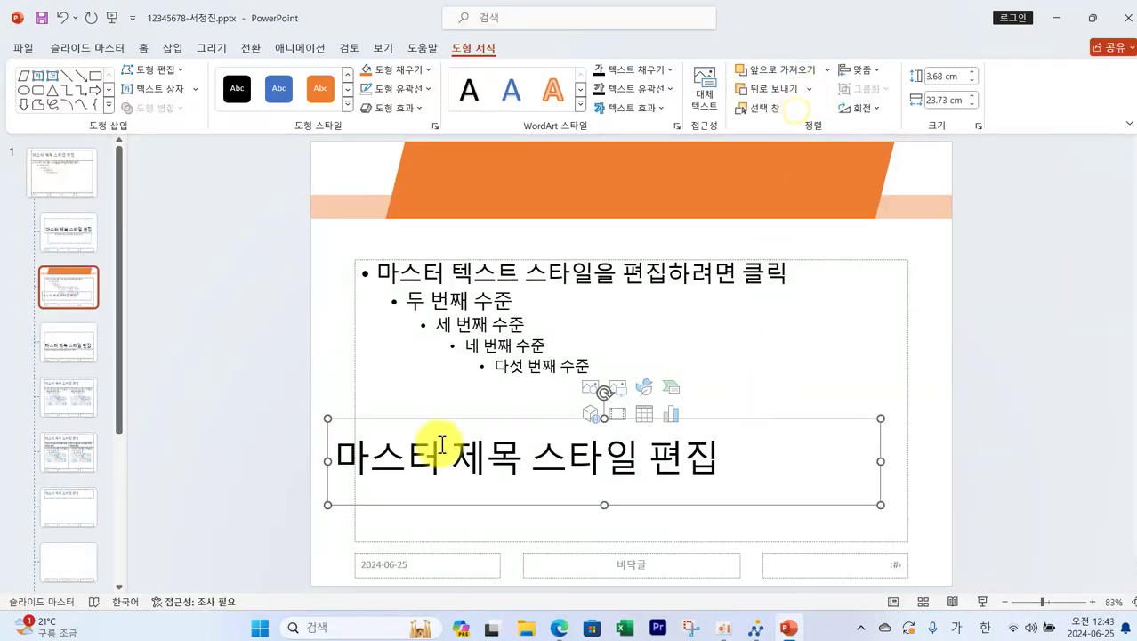
left_click_drag(325, 439, 370, 155)
left_click(389, 194)
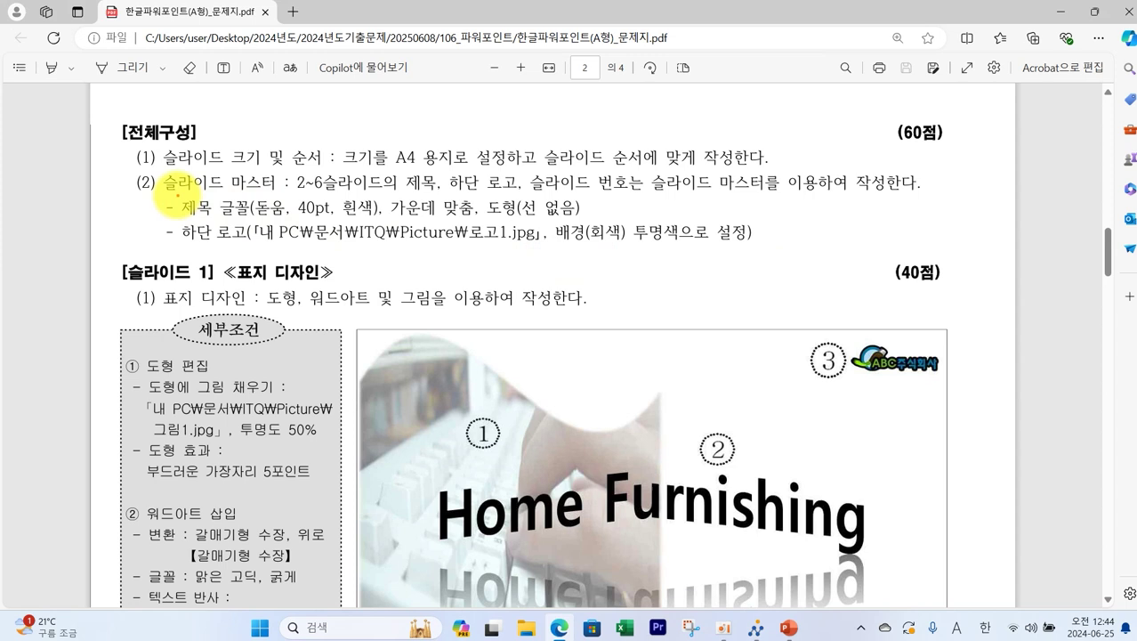
Check the title format in the exam PDF and set the PowerPoint layout's title text to 돋움, 40 pt
mouse_move(177, 193)
left_mouse_down()
mouse_move(379, 225)
mouse_move(574, 223)
left_mouse_up()
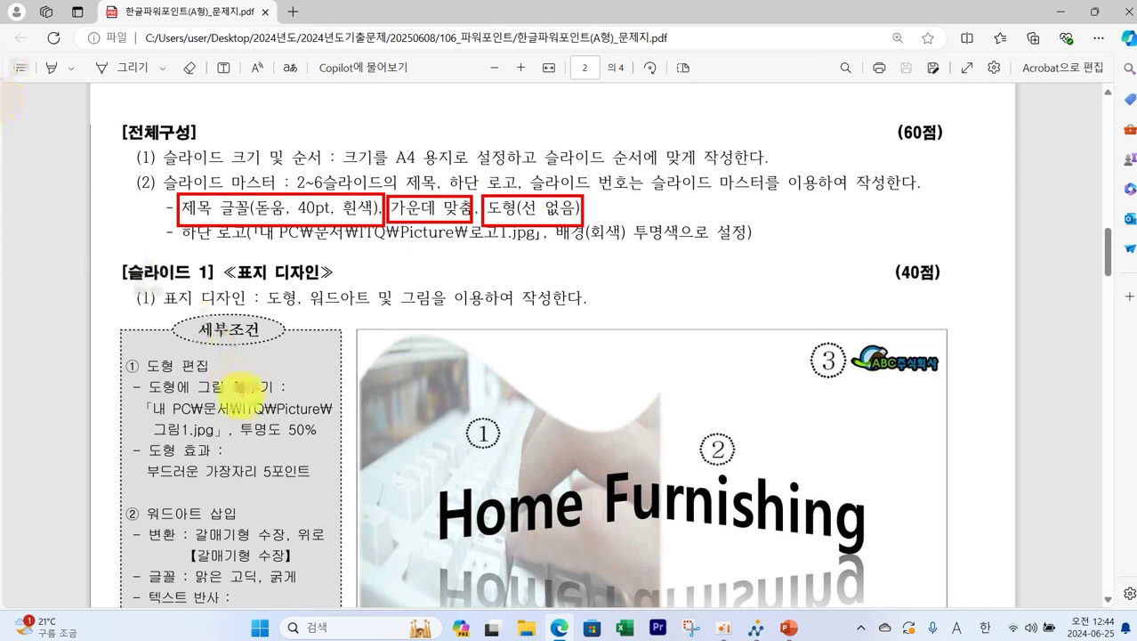
key("alt+Tab")
left_click_drag(386, 172, 807, 183)
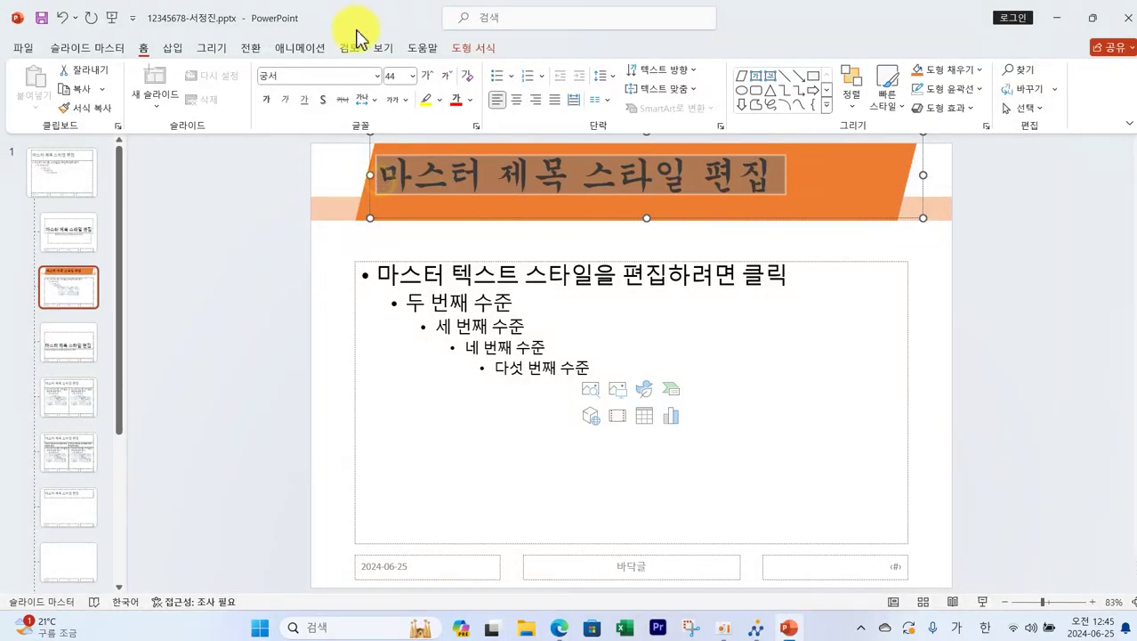
left_click(378, 76)
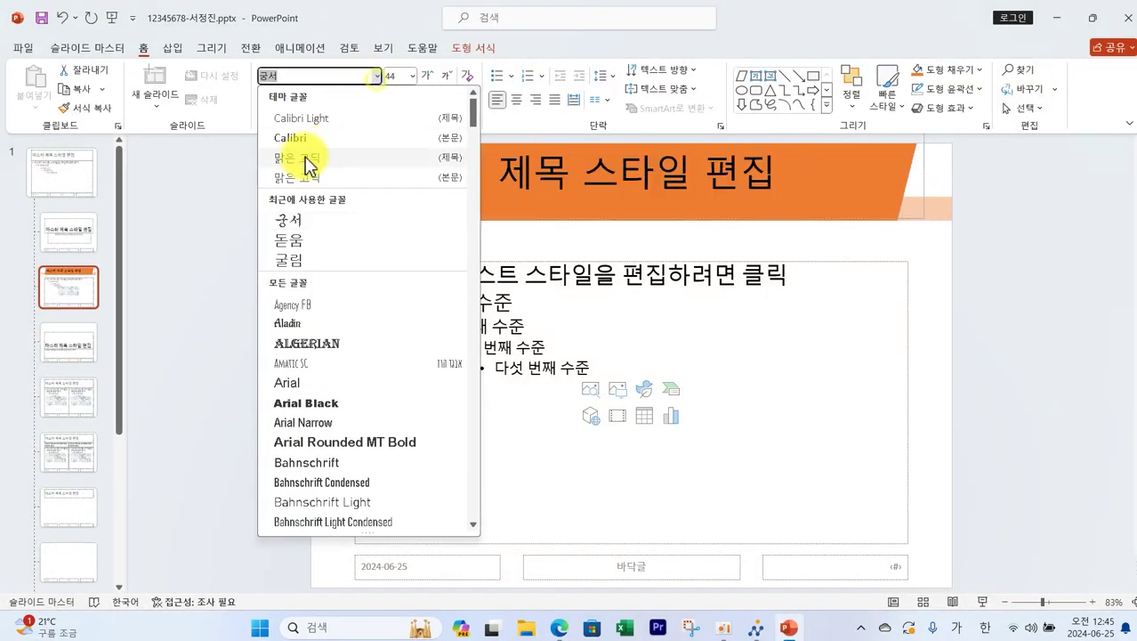
left_click(302, 239)
left_click(412, 77)
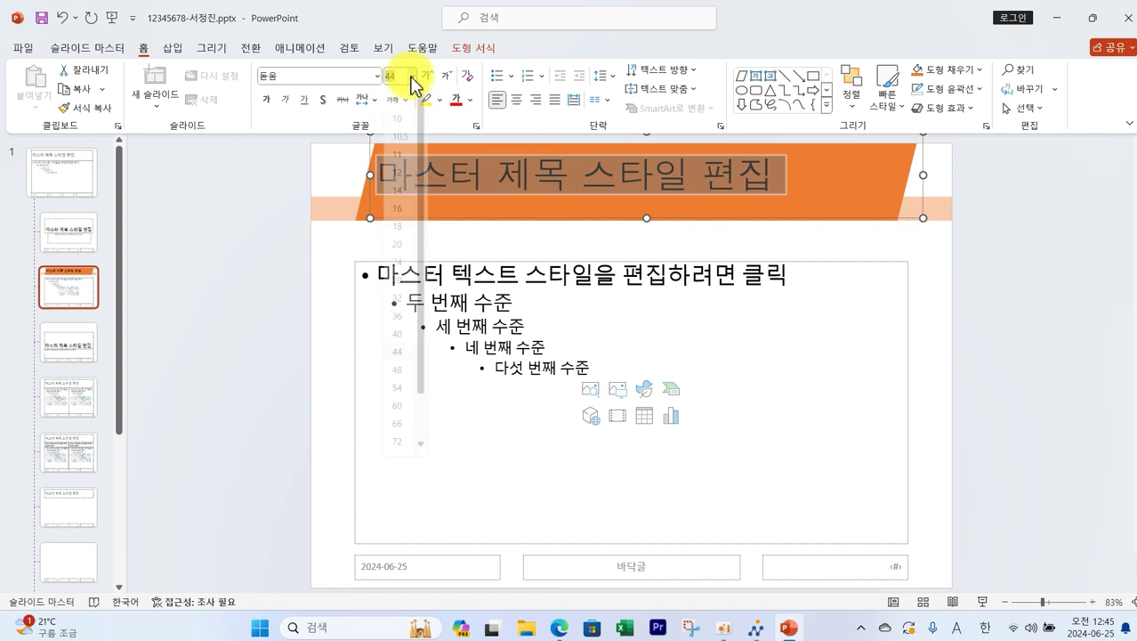
left_click(406, 346)
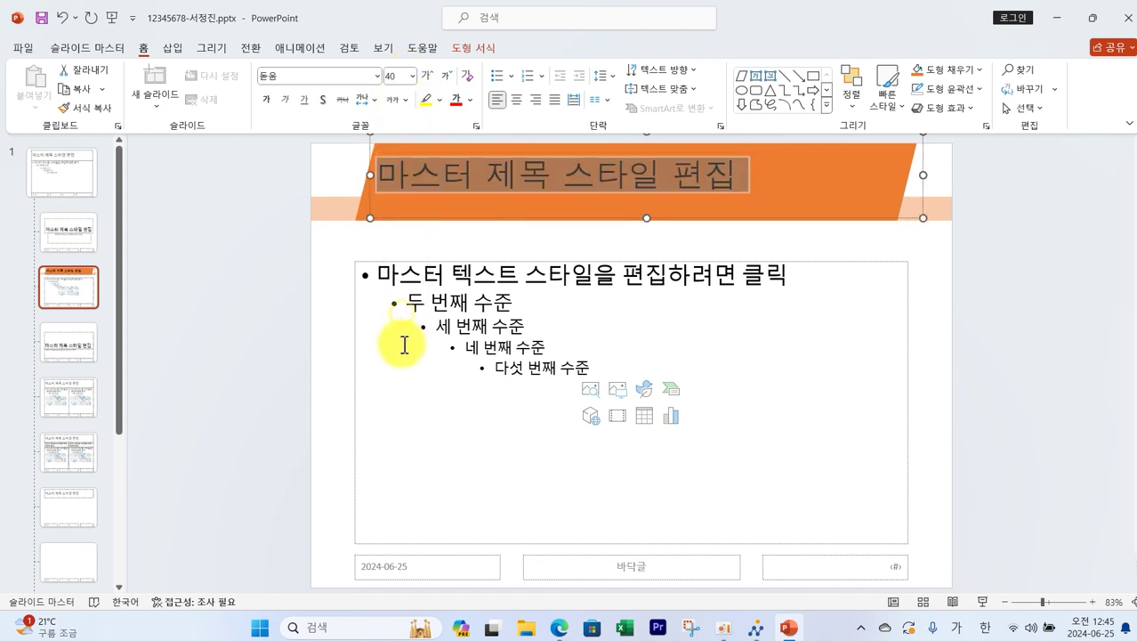
Color the layout's title text white and center it horizontally
left_click(472, 101)
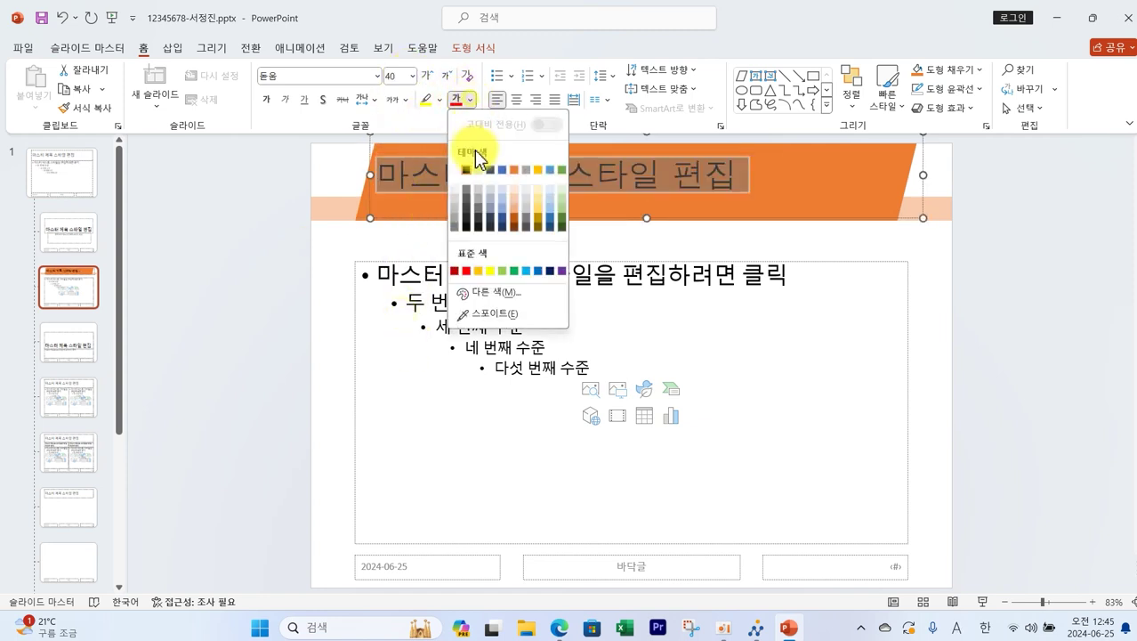
left_click(460, 172)
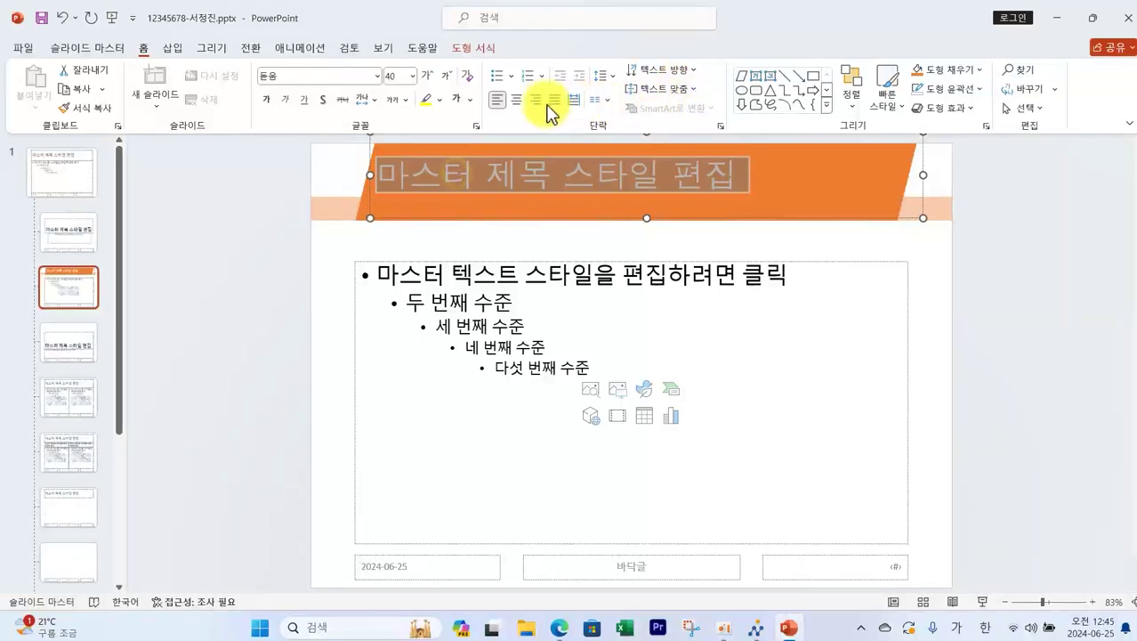
left_click(517, 101)
left_click(289, 285)
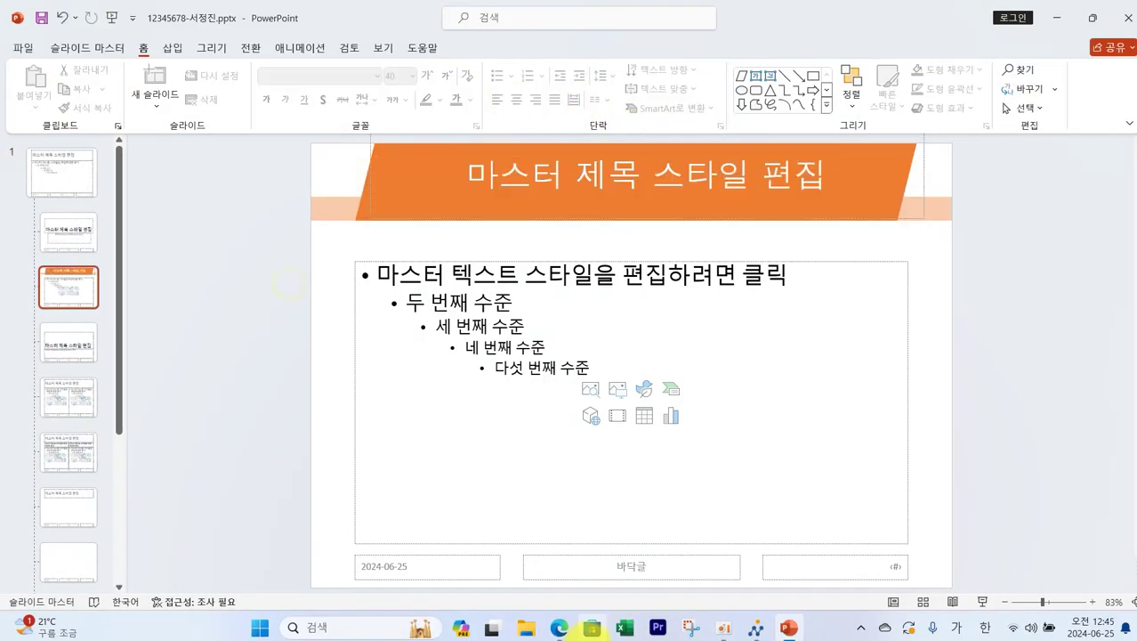
Check the logo instructions in the exam PDF and insert 로고1.jpg from the 문서 > ITQ > Picture folder into the PowerPoint layout
left_click(558, 630)
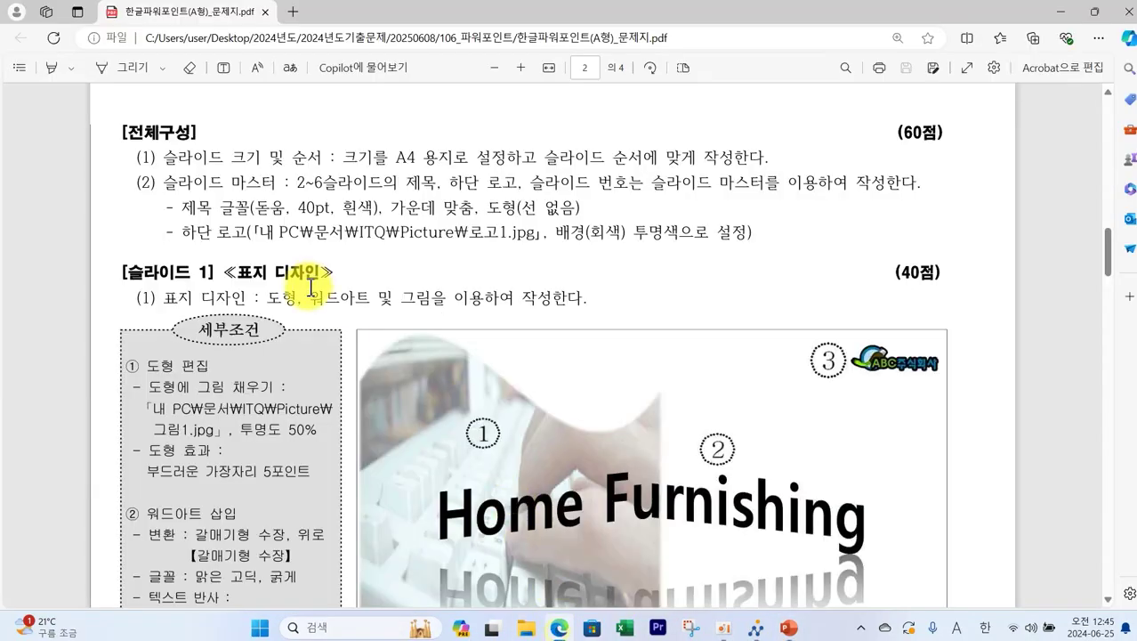
mouse_move(179, 222)
left_mouse_down()
mouse_move(331, 242)
mouse_move(761, 259)
left_mouse_up()
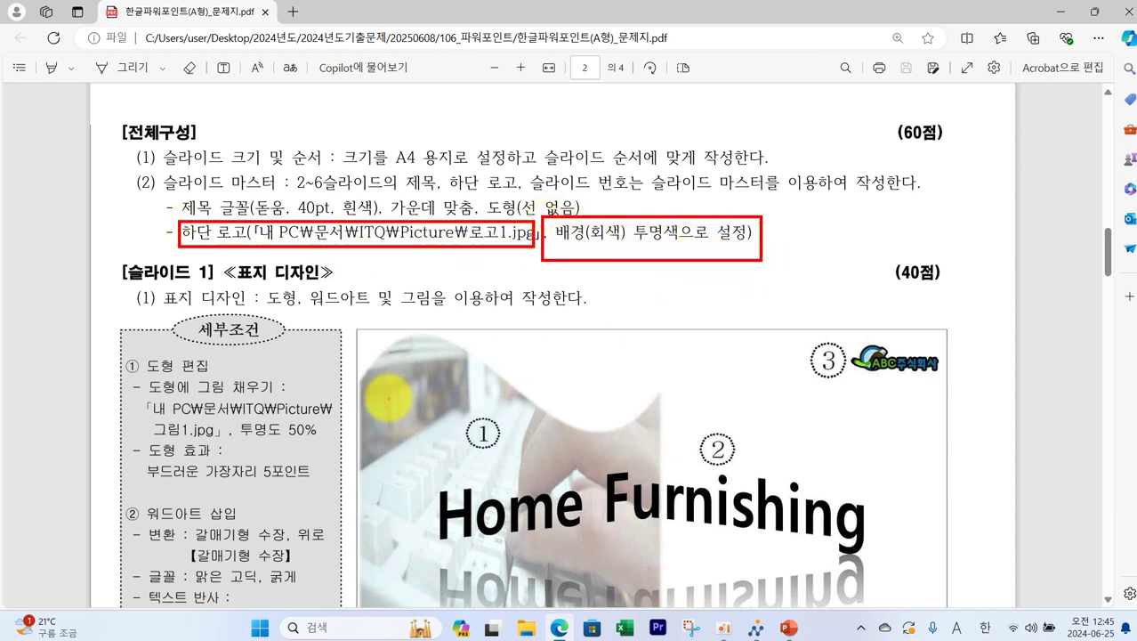
left_click(805, 622)
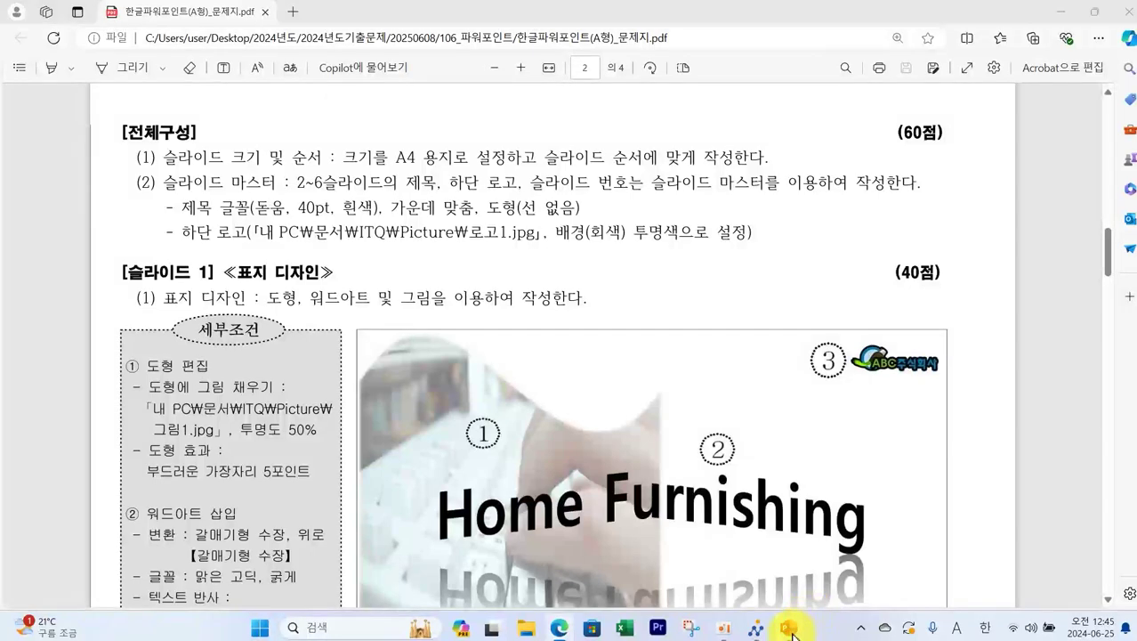
left_click(183, 52)
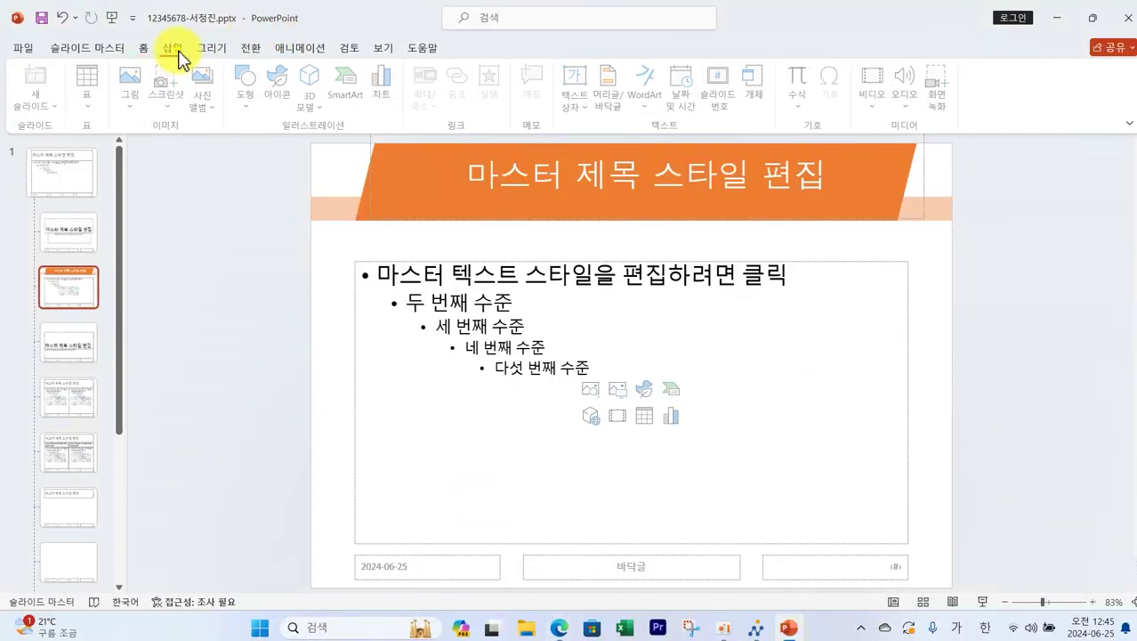
left_click(134, 96)
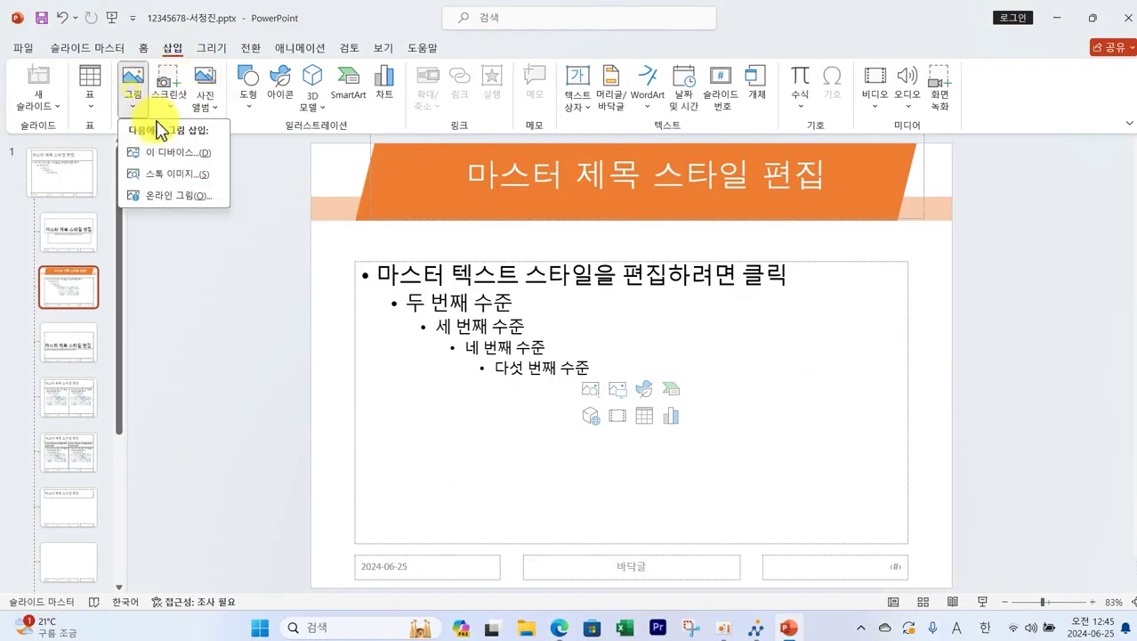
left_click(165, 154)
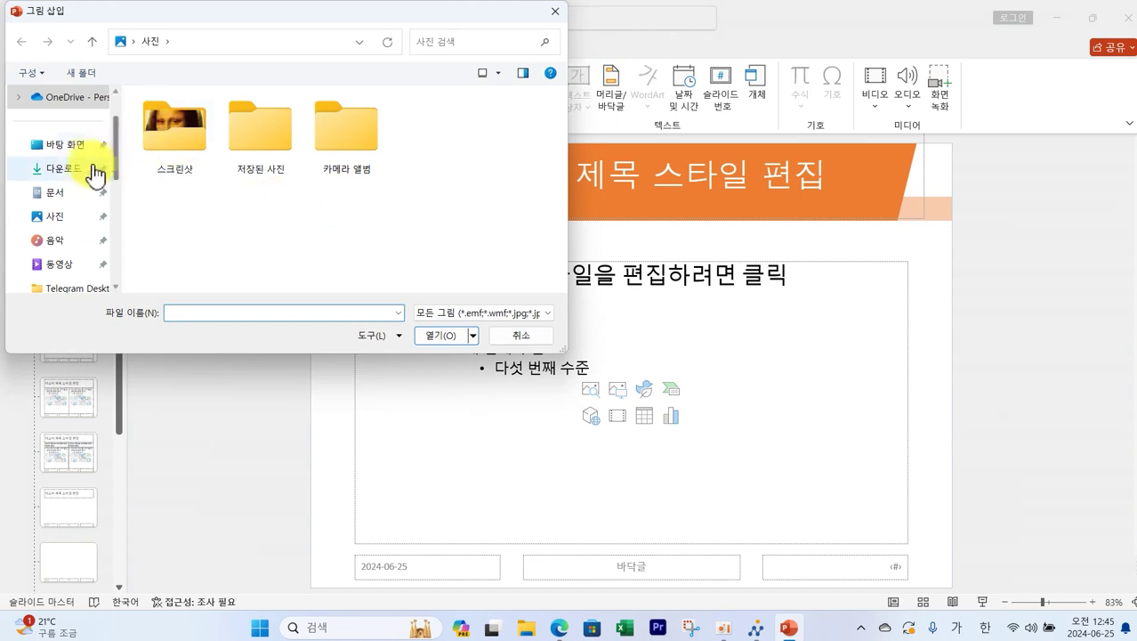
left_click(100, 191)
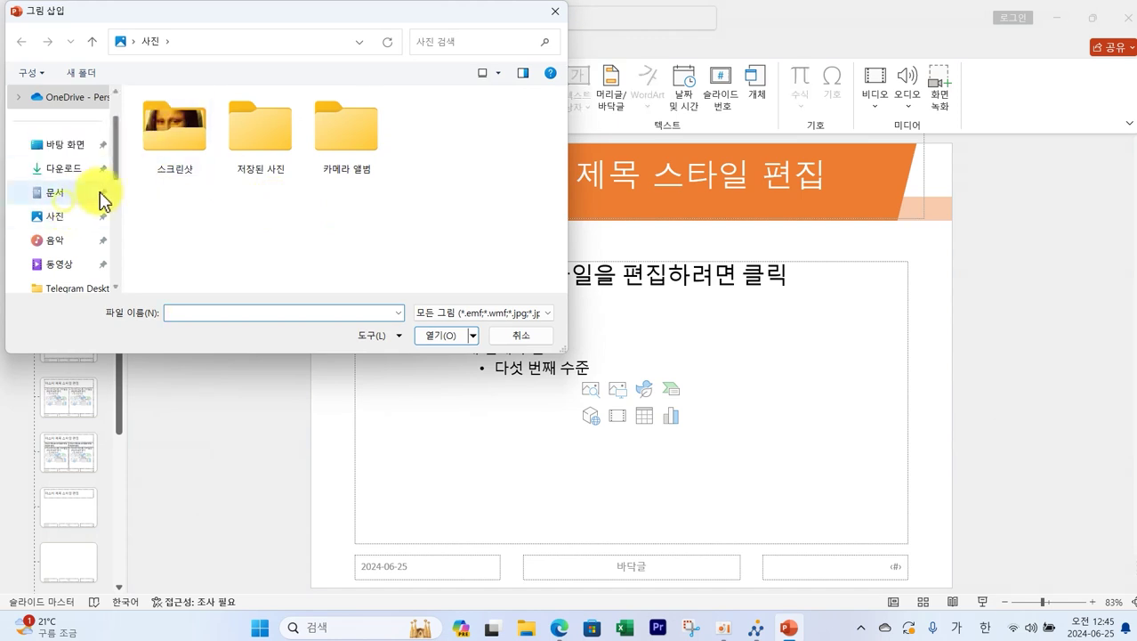
double_click(173, 194)
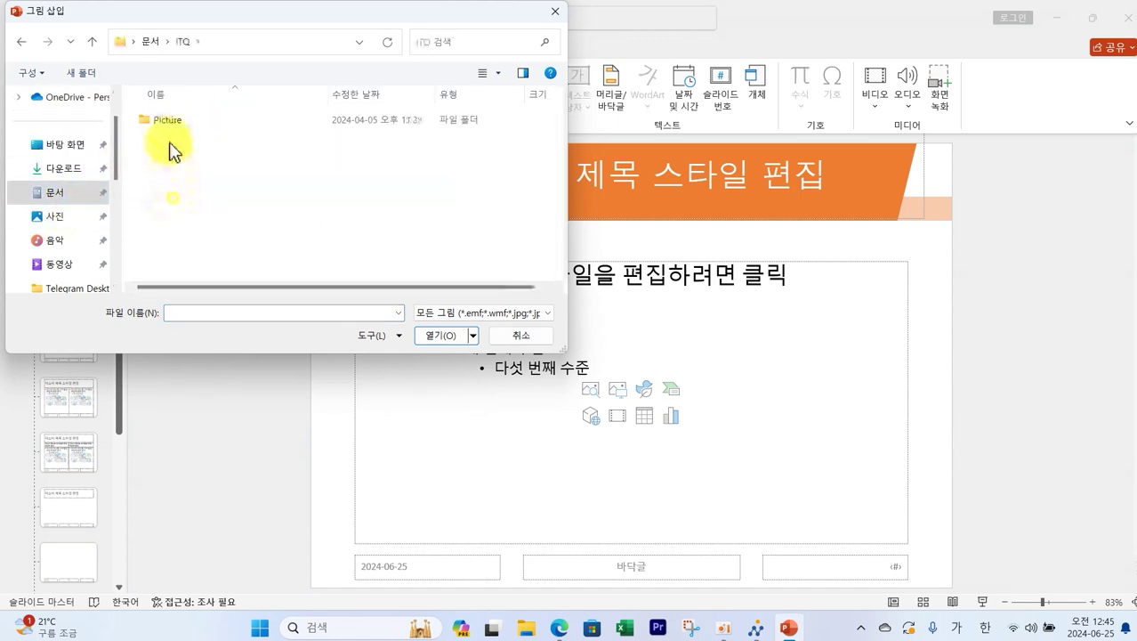
double_click(168, 123)
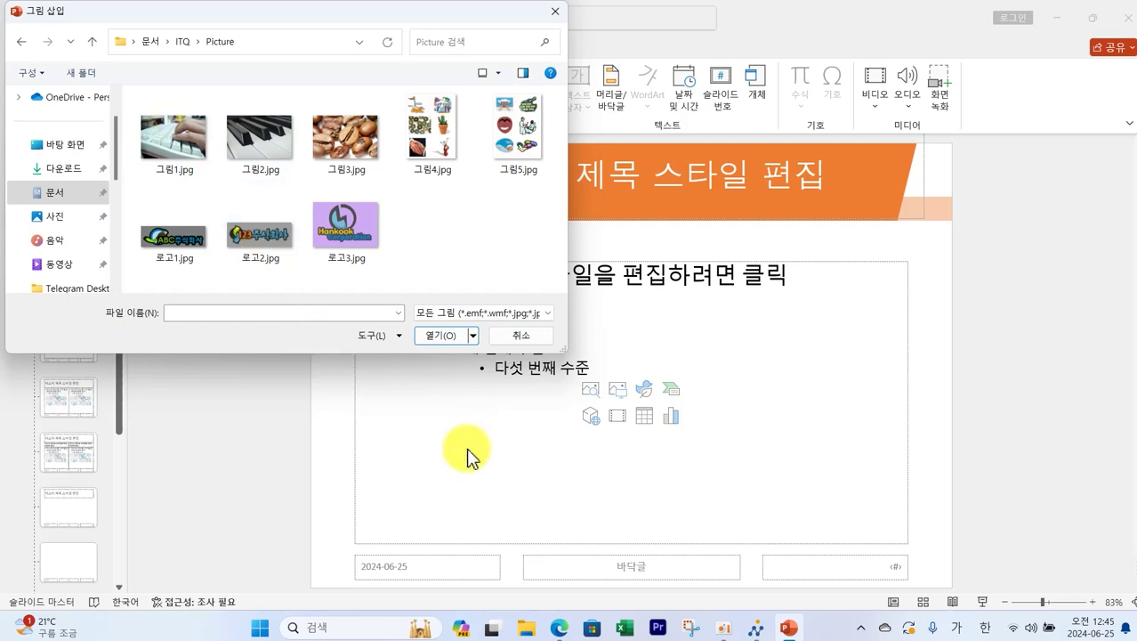
left_click(168, 243)
left_click(458, 335)
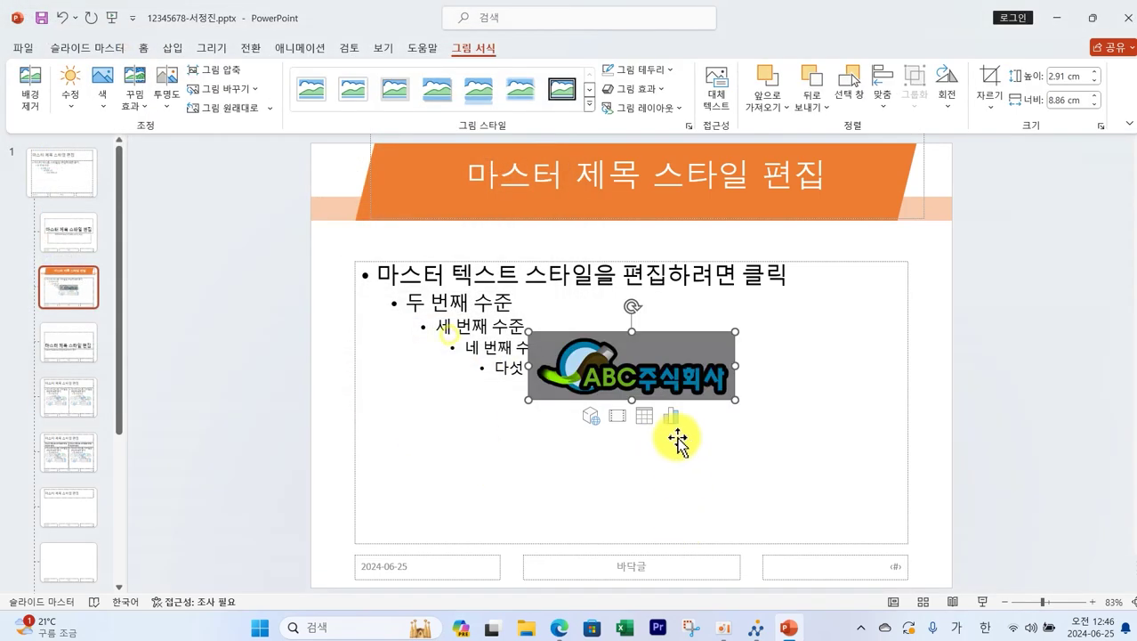
Shrink the logo to about 1.56 × 4.76 cm, place it at the slide's bottom-left corner, and make its gray background transparent
left_click_drag(724, 343, 458, 541)
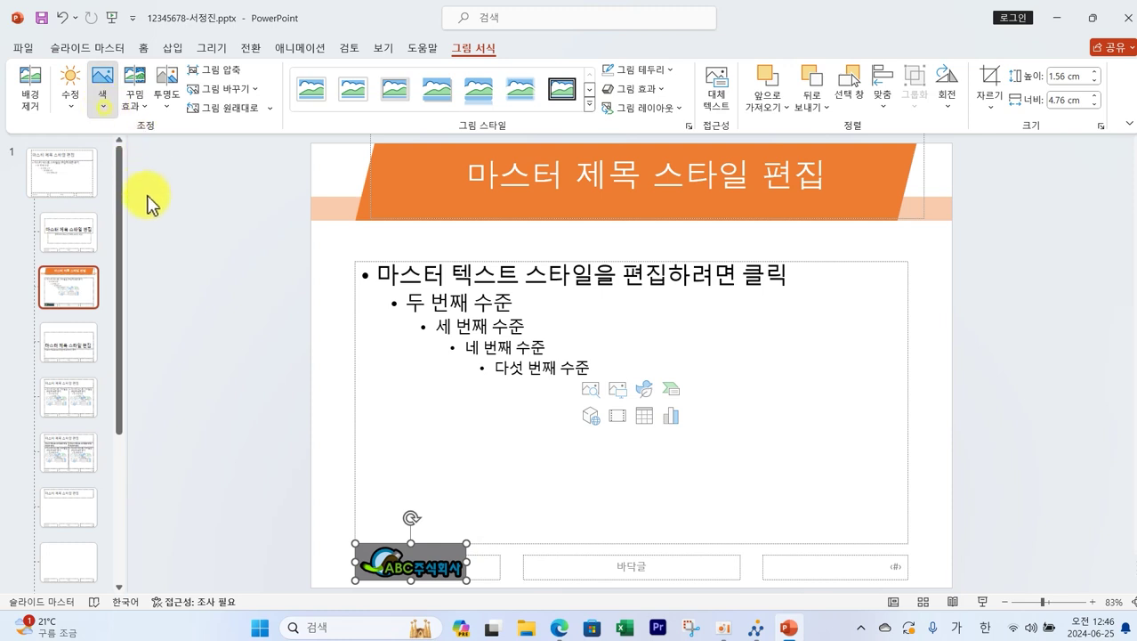
left_click(100, 94)
left_click(165, 402)
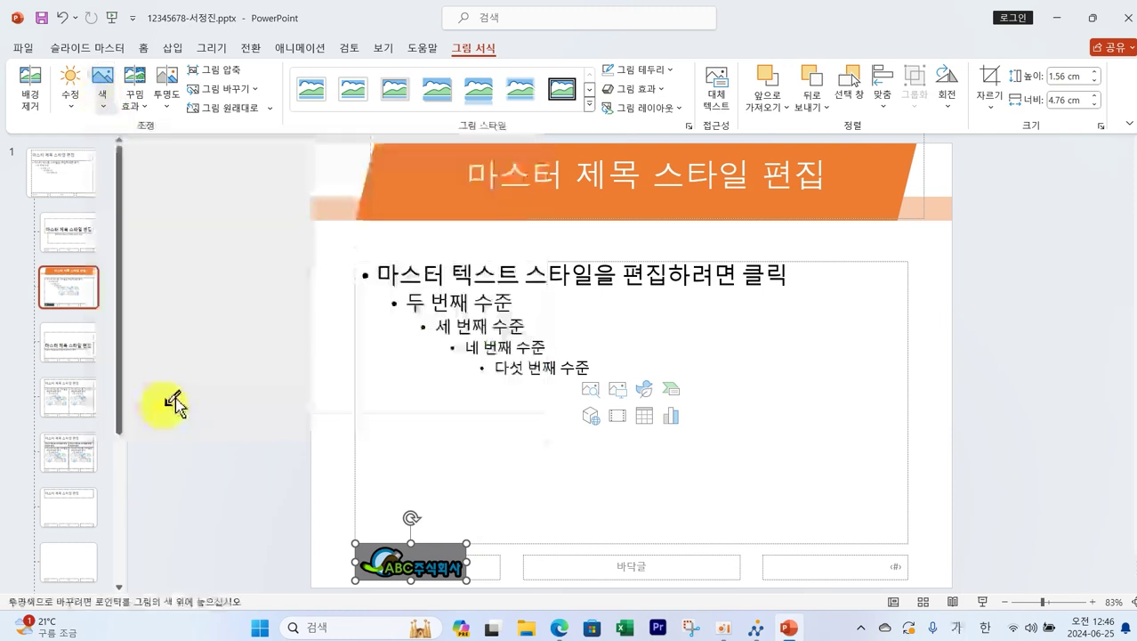
left_click(447, 550)
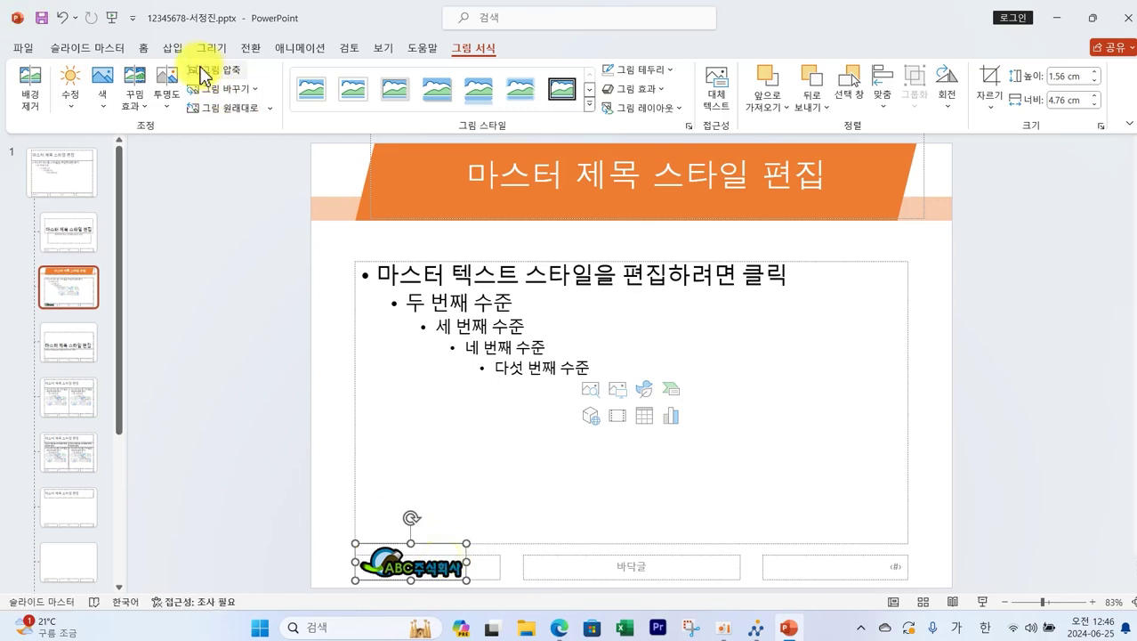
Enable the slide number in the header and footer settings and exclude it from the title slide
left_click(173, 51)
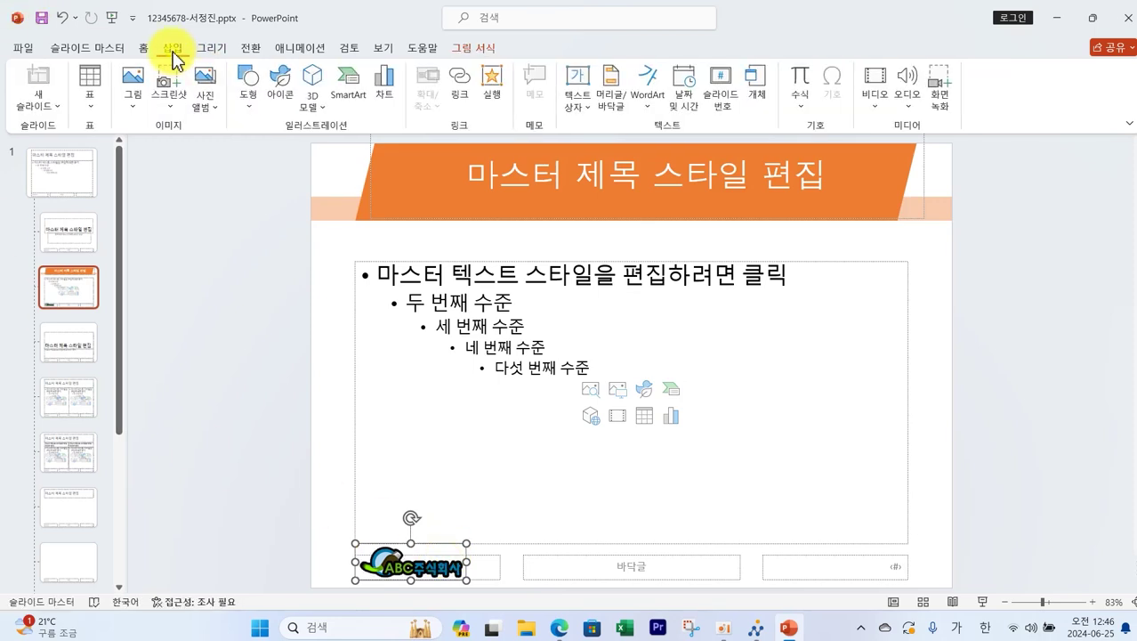
left_click(620, 98)
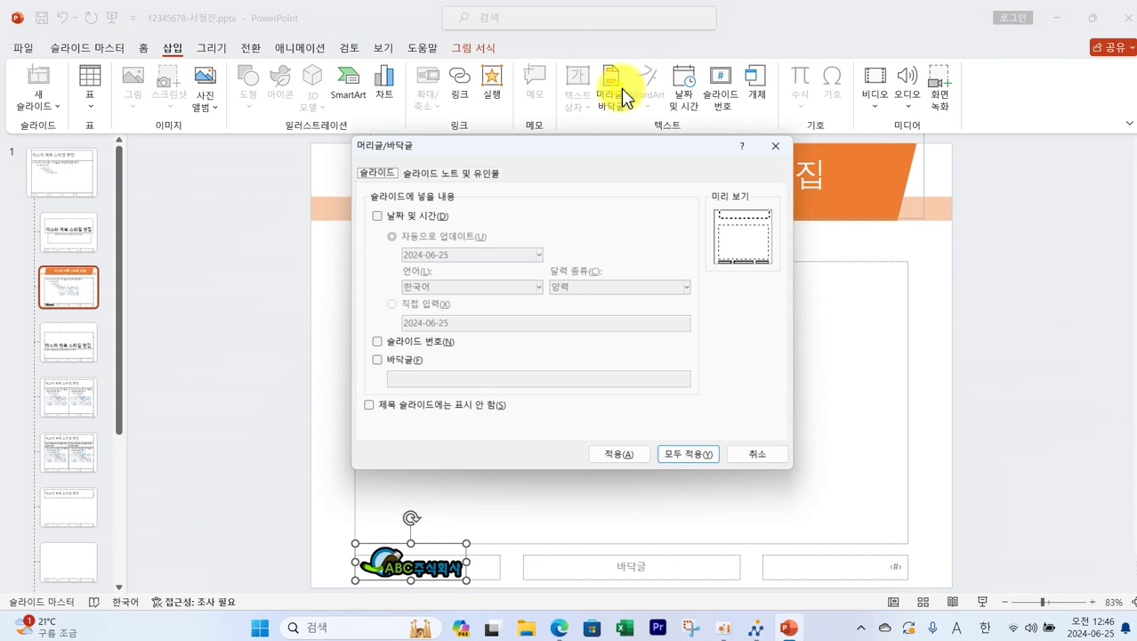
left_click(381, 349)
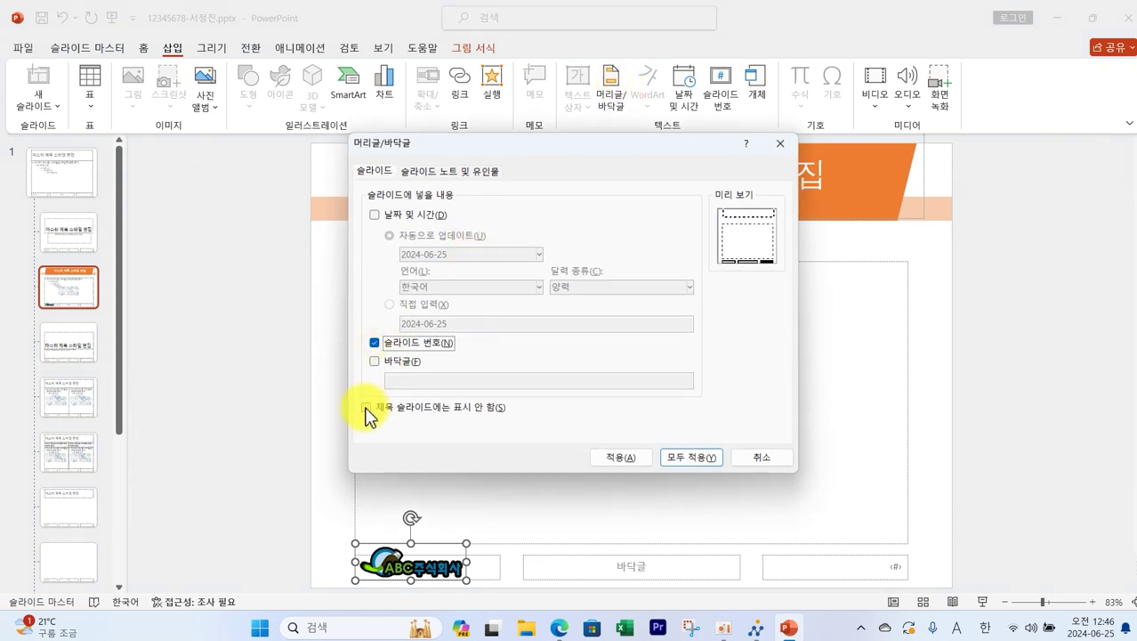
left_click(368, 406)
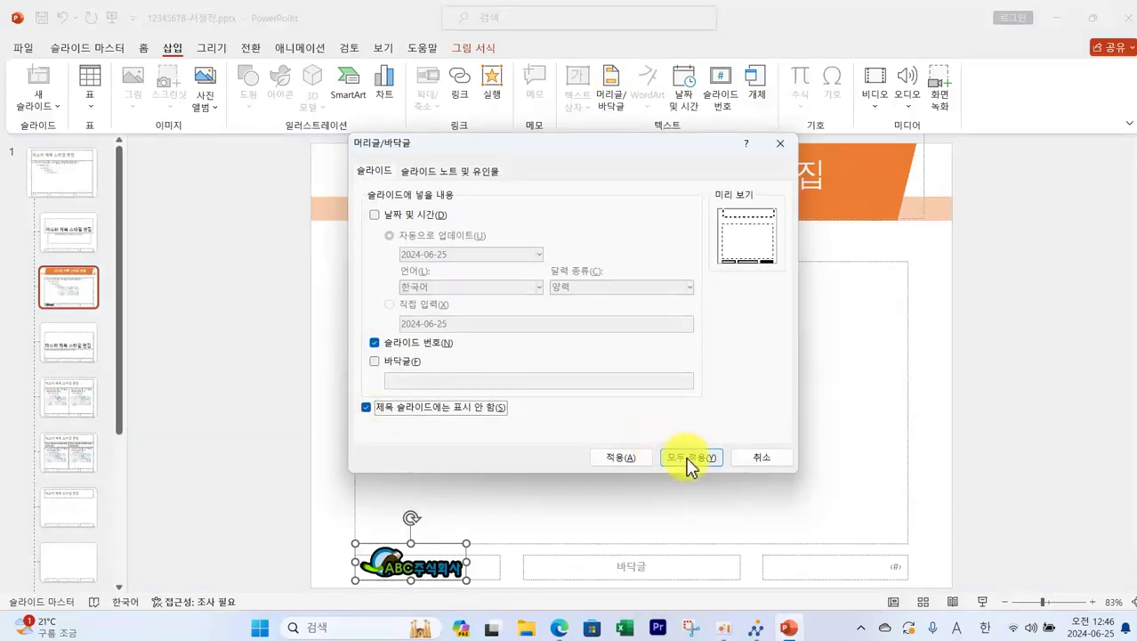